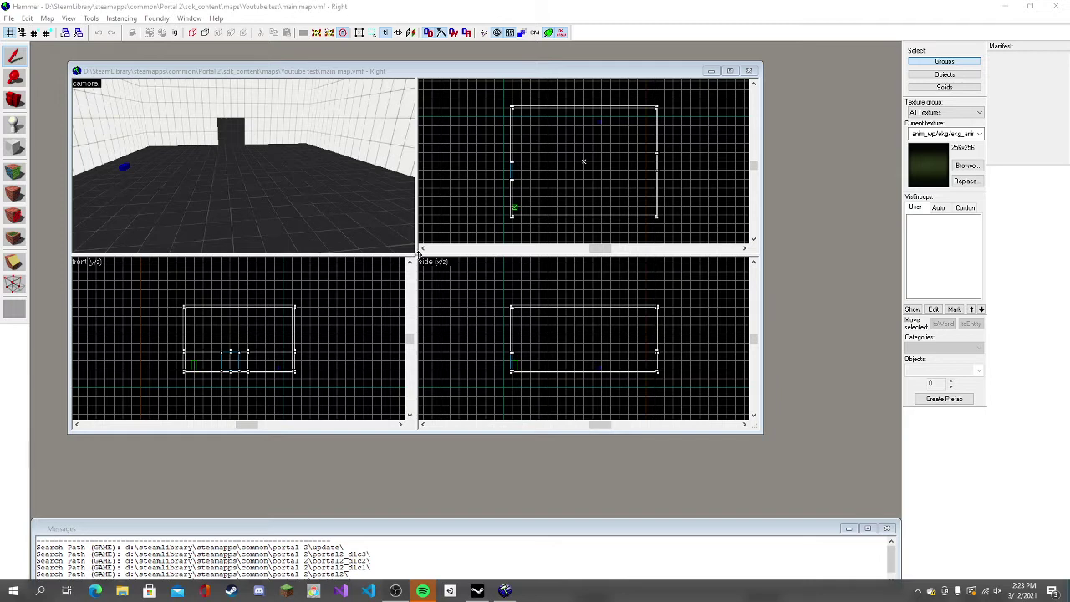
Step: Place an entity on the floor in the middle of the room and set its class to prop_testchamber_door
left_click(25, 66)
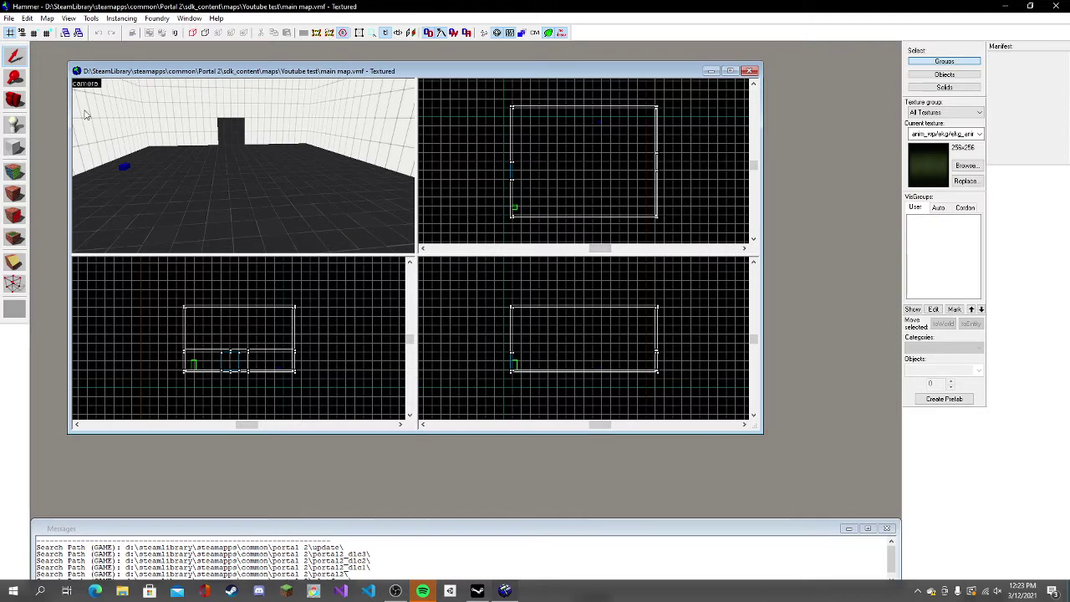
key("z")
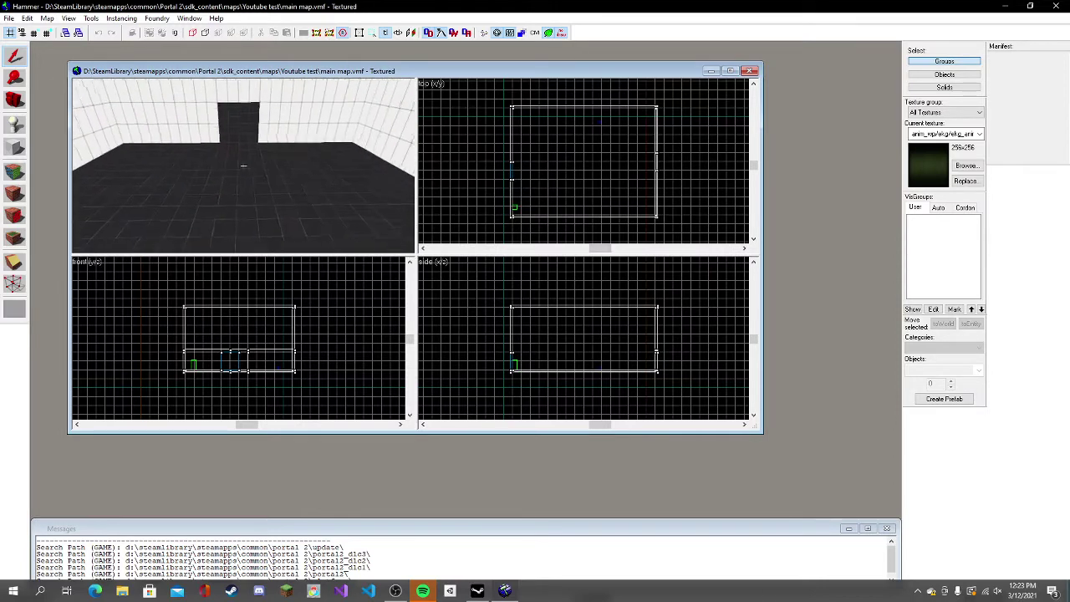
key("z")
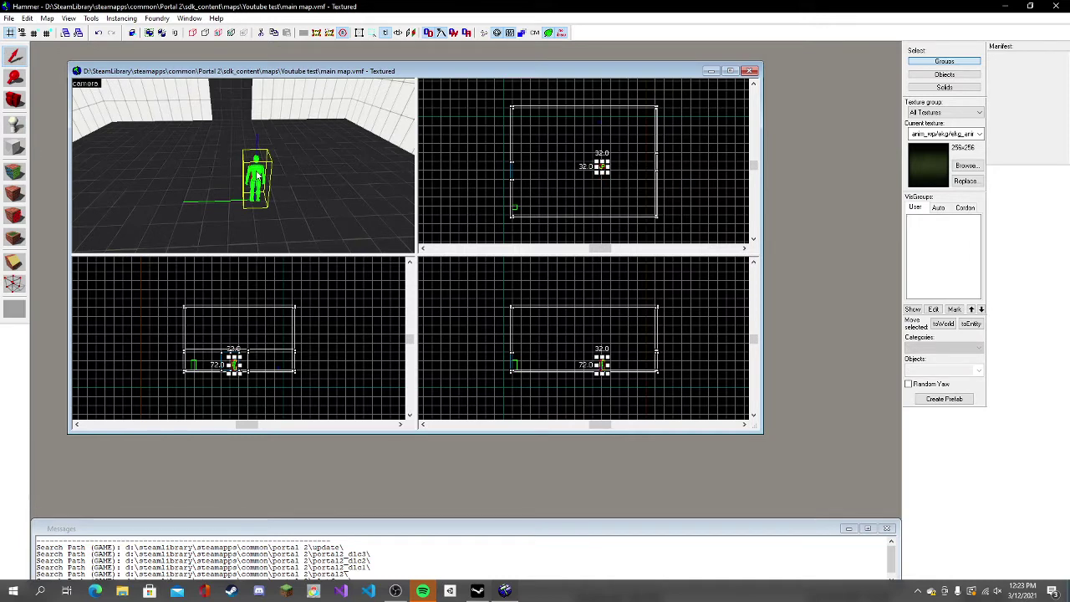
double_click(257, 174)
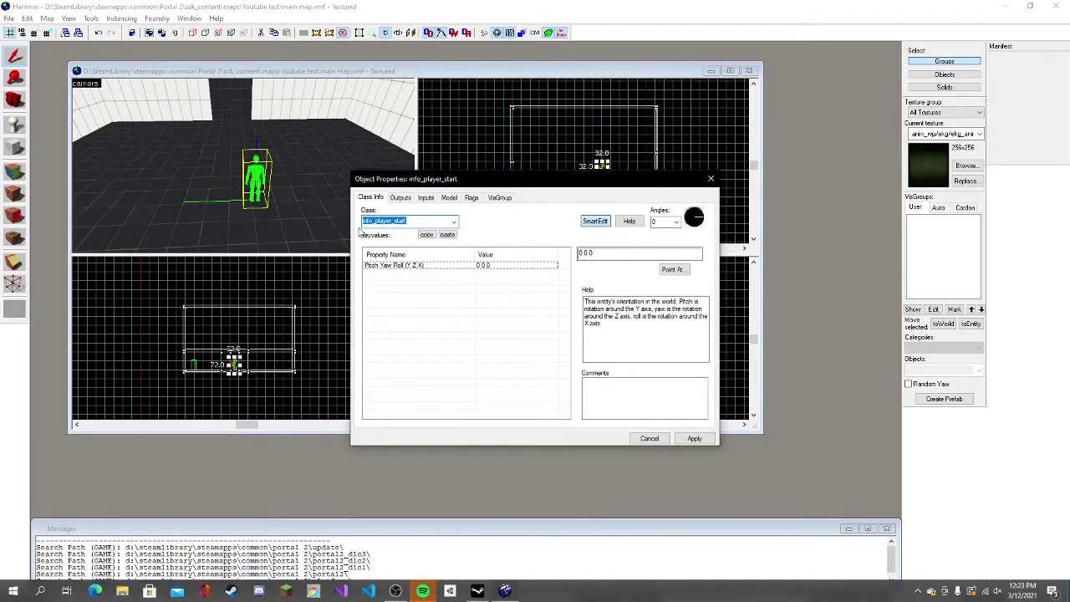
type("prop_")
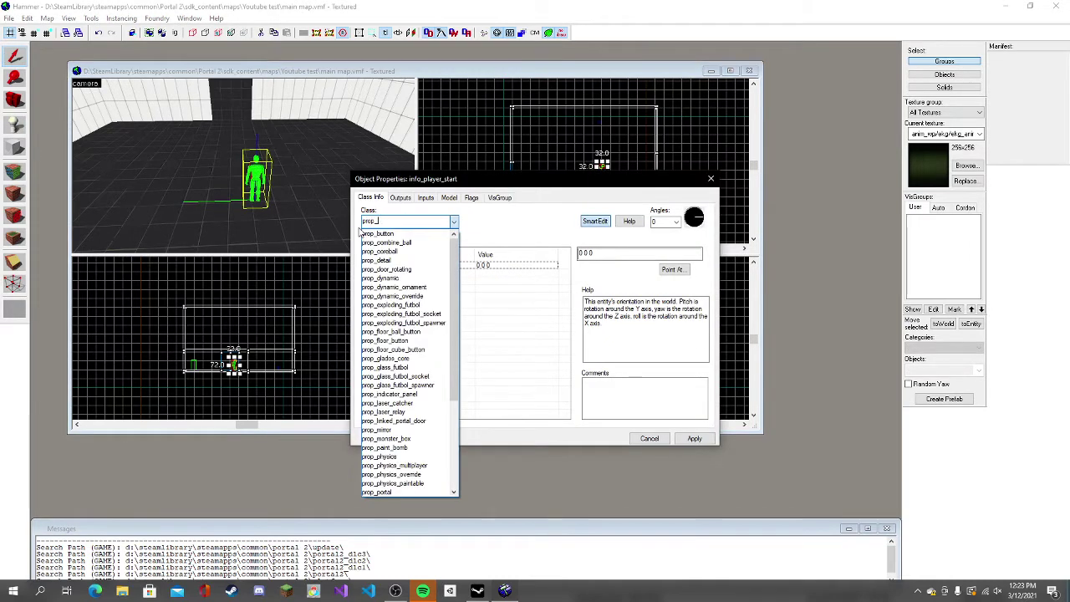
type("tes")
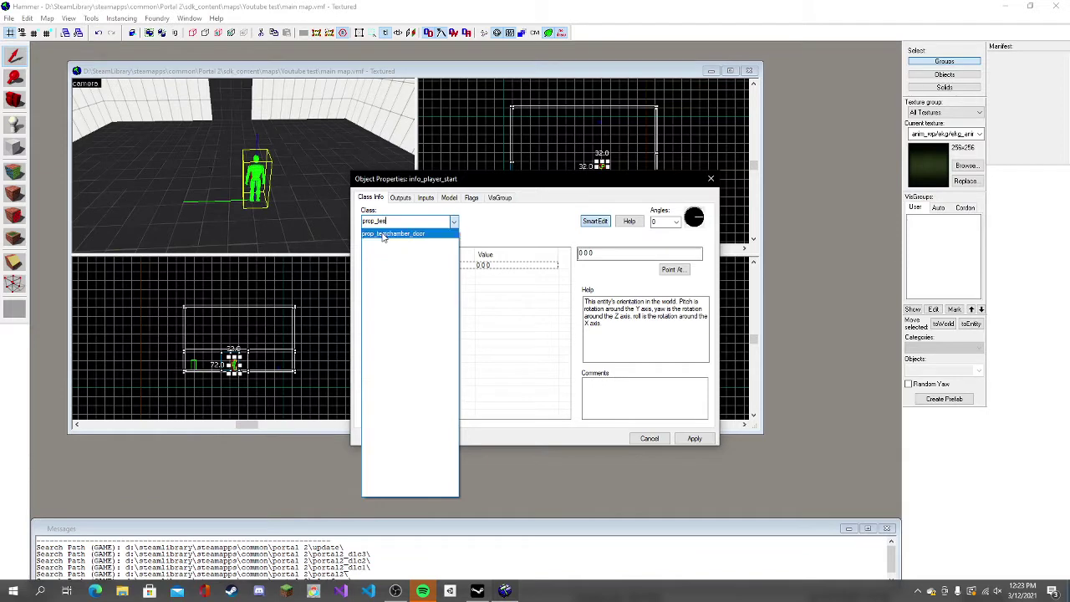
left_click(386, 234)
key("Return")
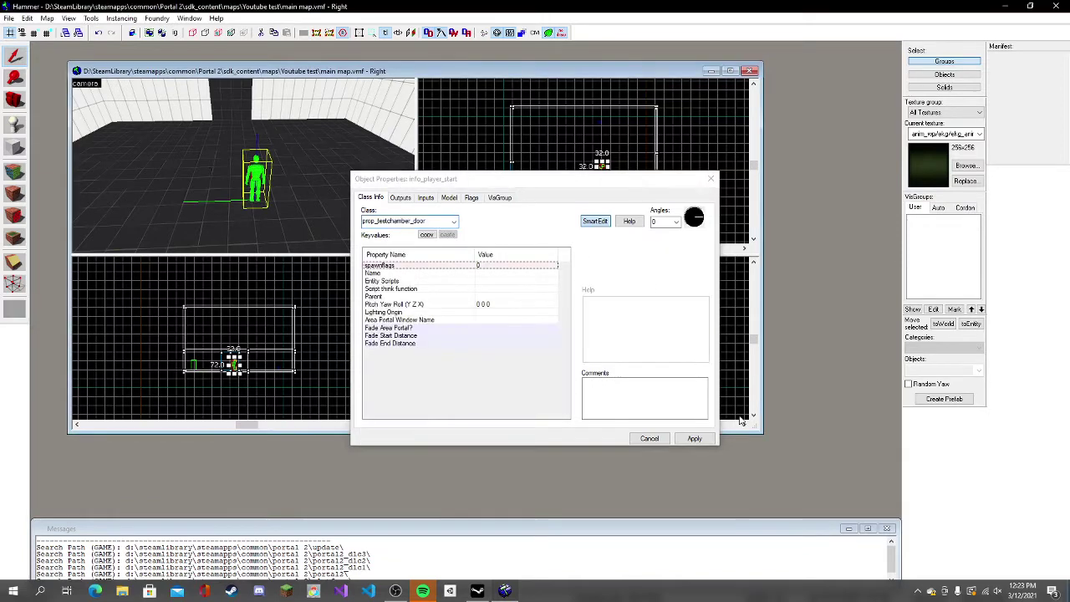
Step: Name the test chamber door entity "Main Door" and apply the change
left_click(625, 254)
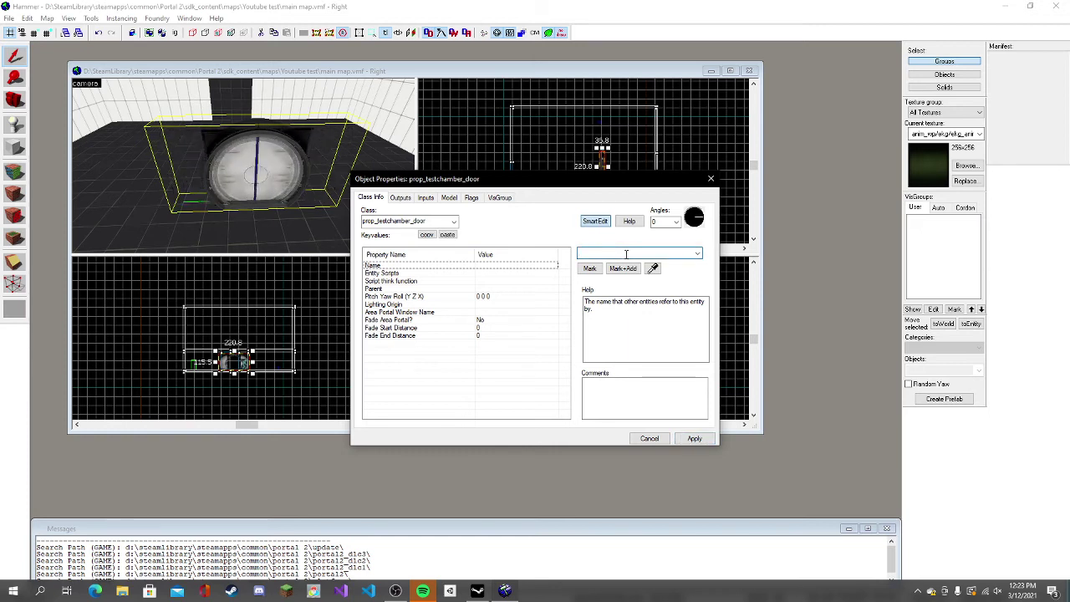
type("Doo")
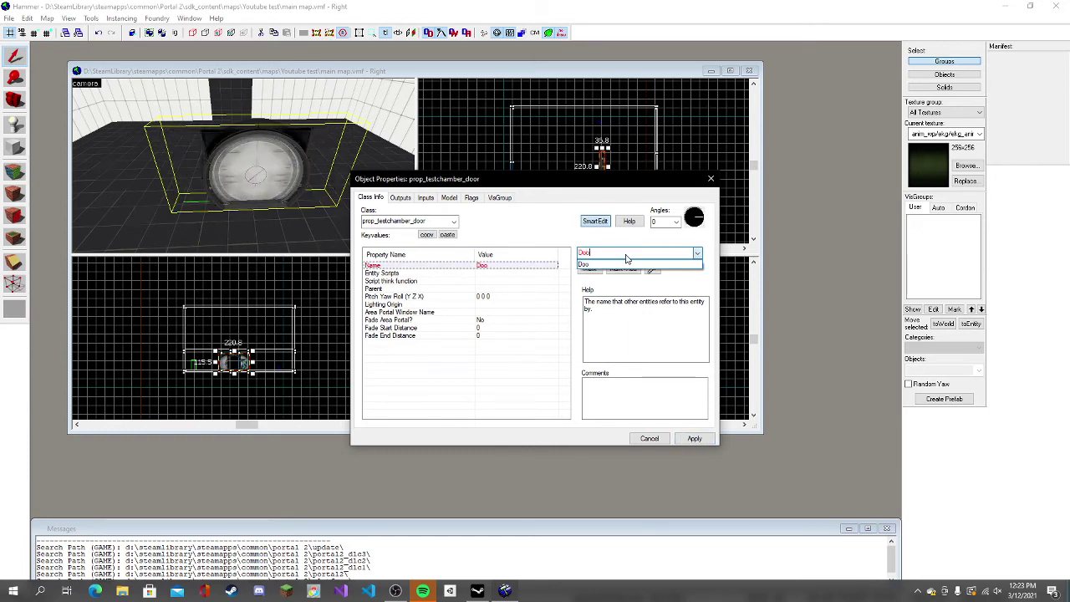
type("r1")
key("BackSpace")
key("BackSpace")
key("BackSpace")
key("BackSpace")
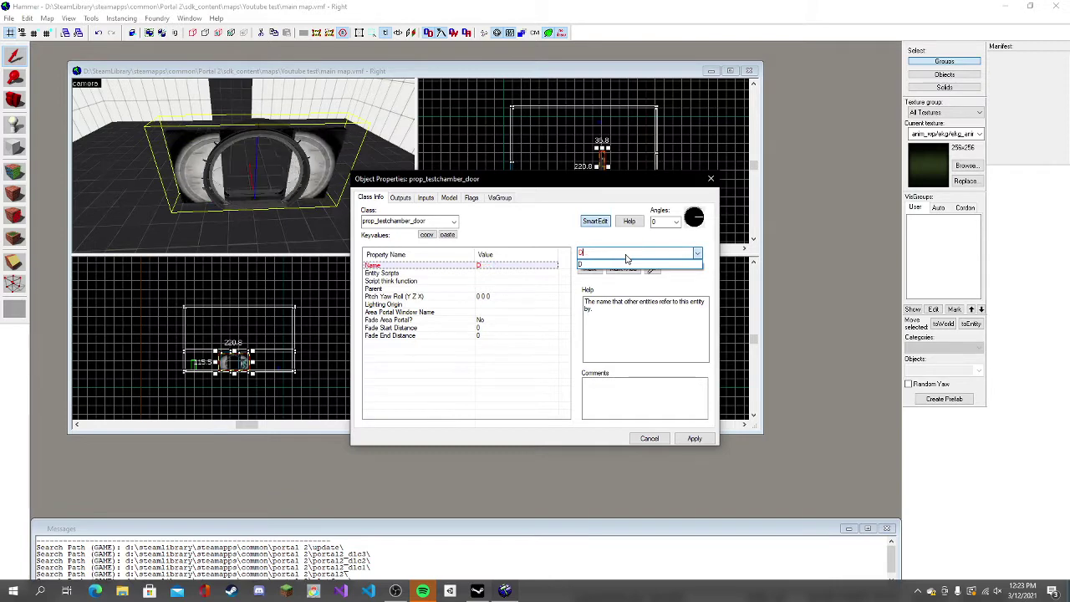
type("Main Door")
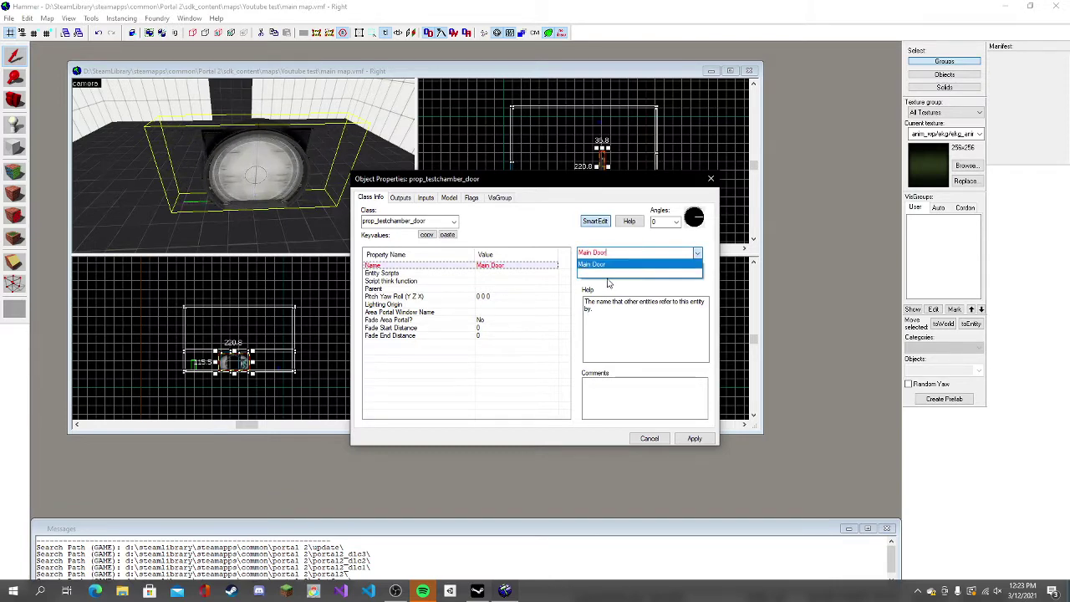
left_click(695, 439)
left_click(713, 165)
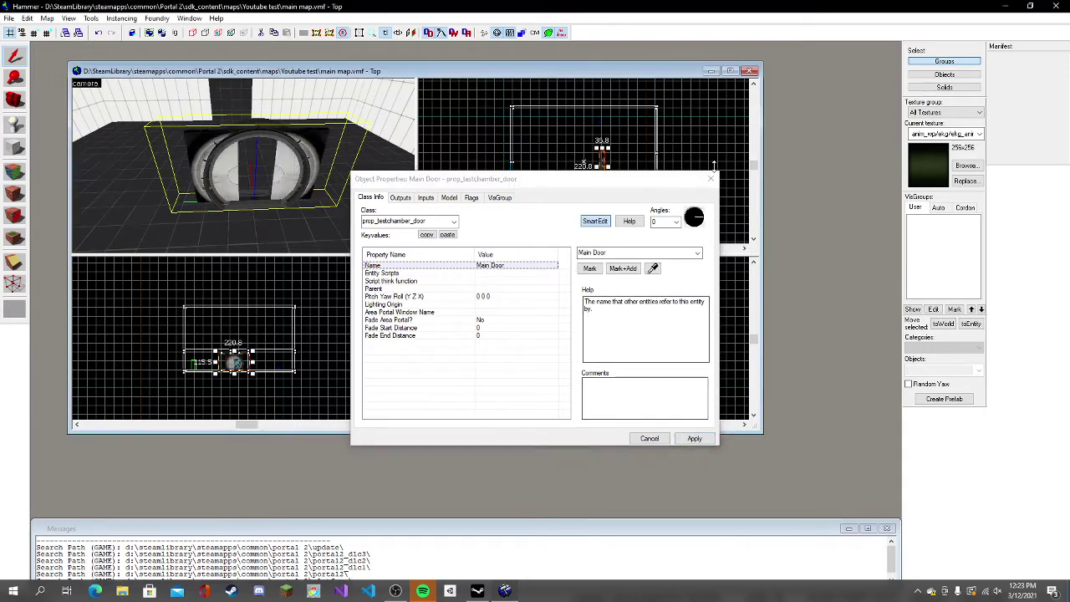
Step: Set the door's Pitch Yaw Roll to 0 180 0, apply it and close the properties
left_click(504, 297)
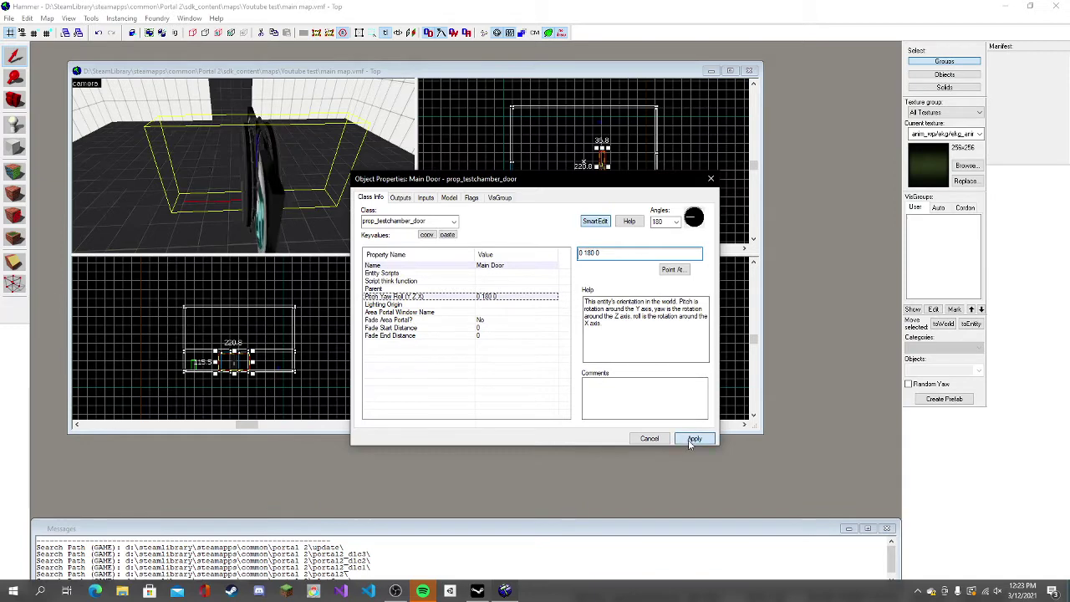
left_click(711, 178)
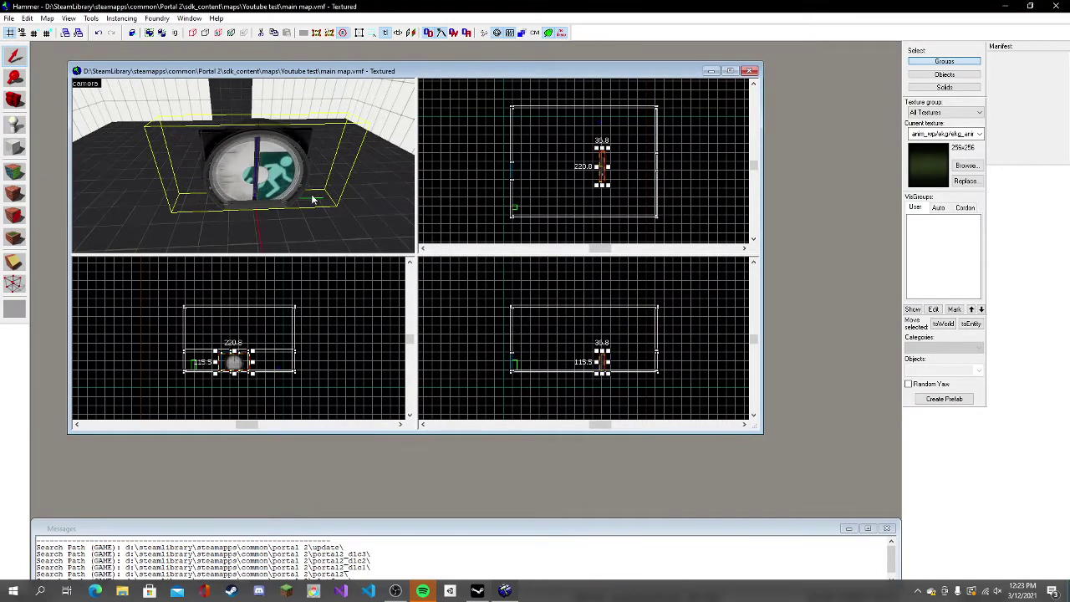
key("z")
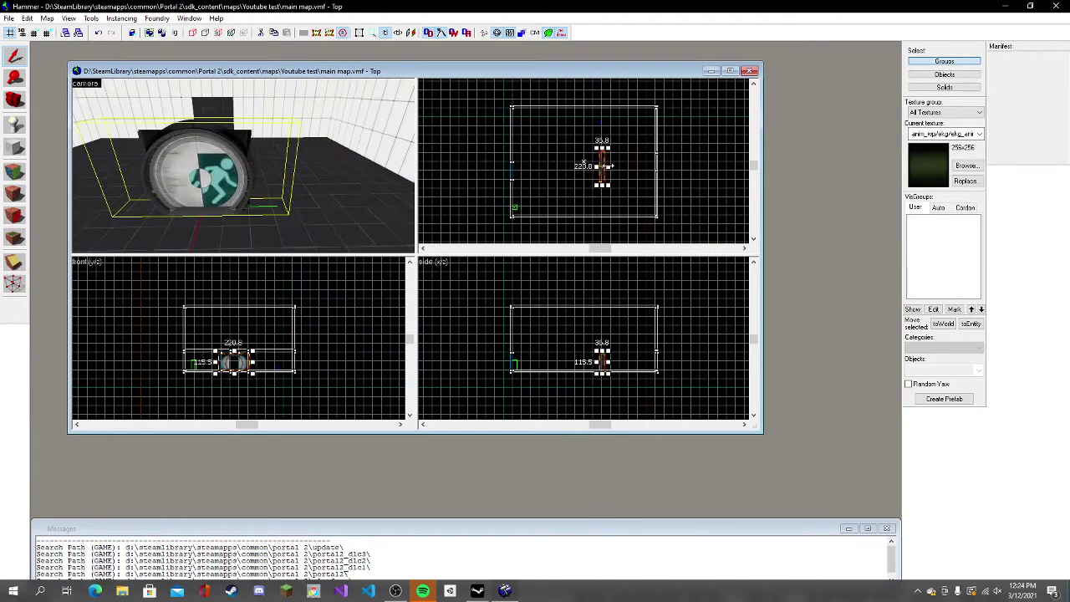
Step: Move the door toward the upper wall of the room in the top view and inspect its frame up close
left_click_drag(601, 159, 592, 134)
key("z")
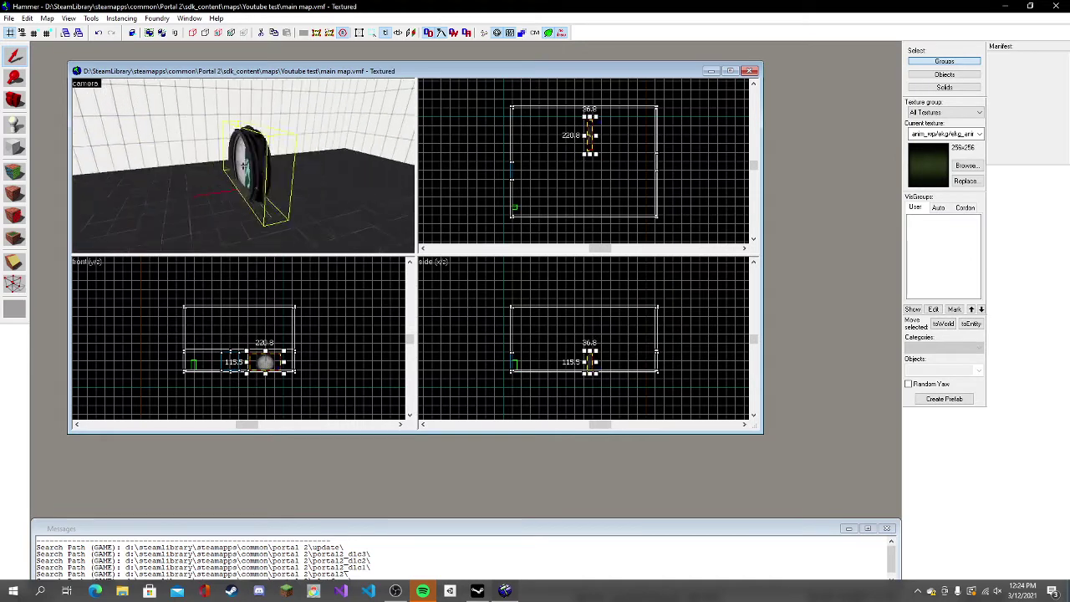
key("a")
key("z")
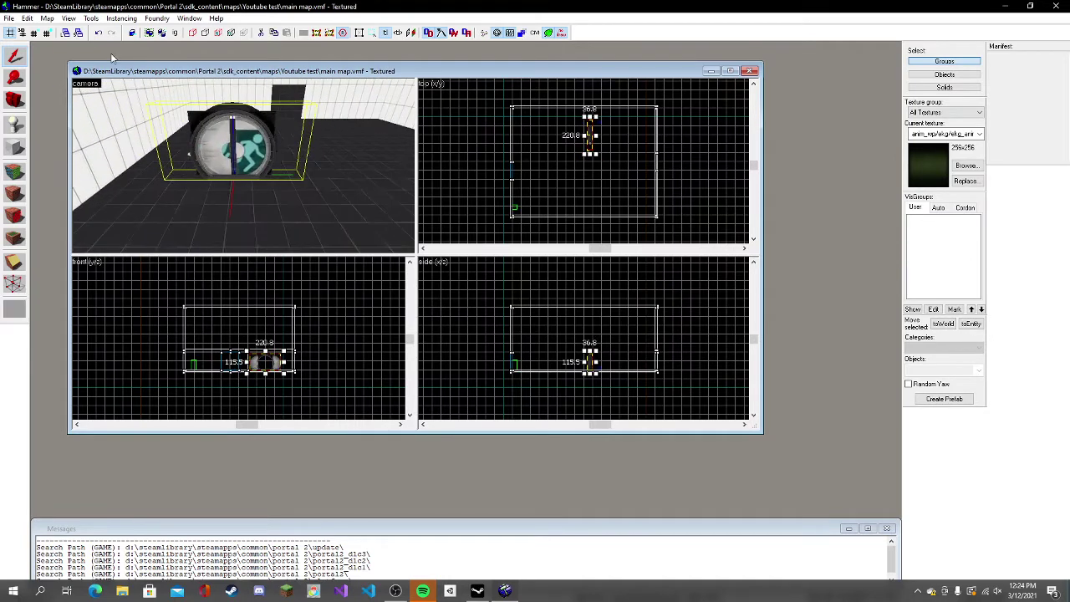
key("z")
key("w")
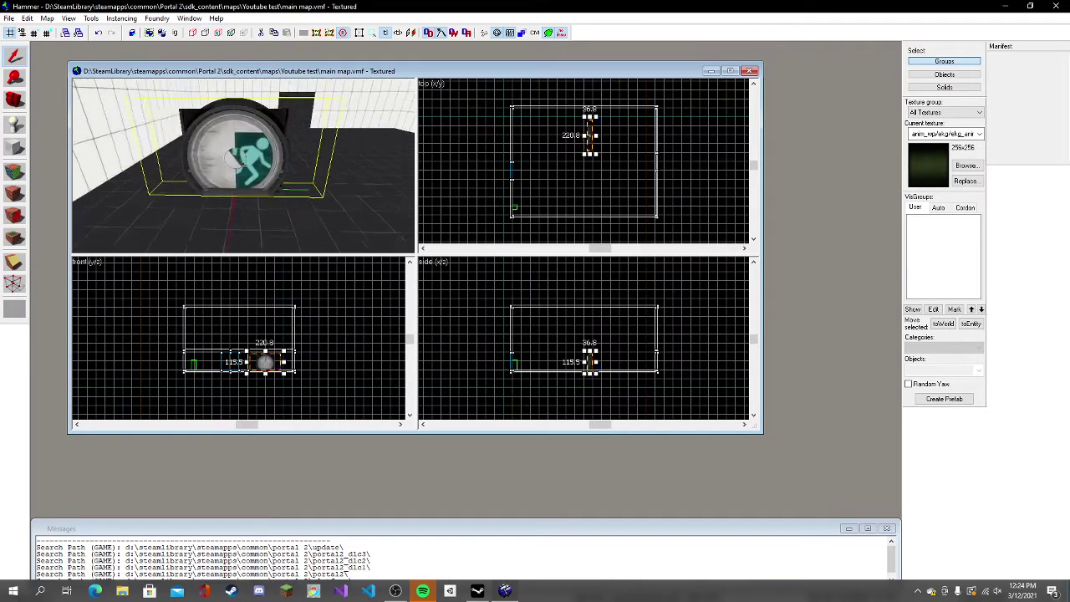
key("w")
key("s")
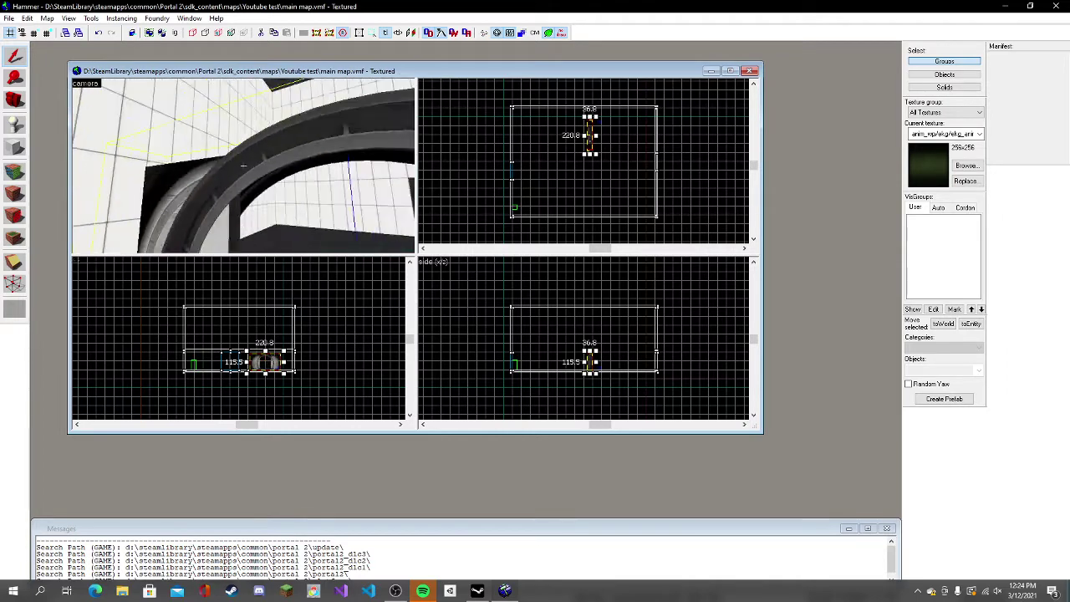
key("s")
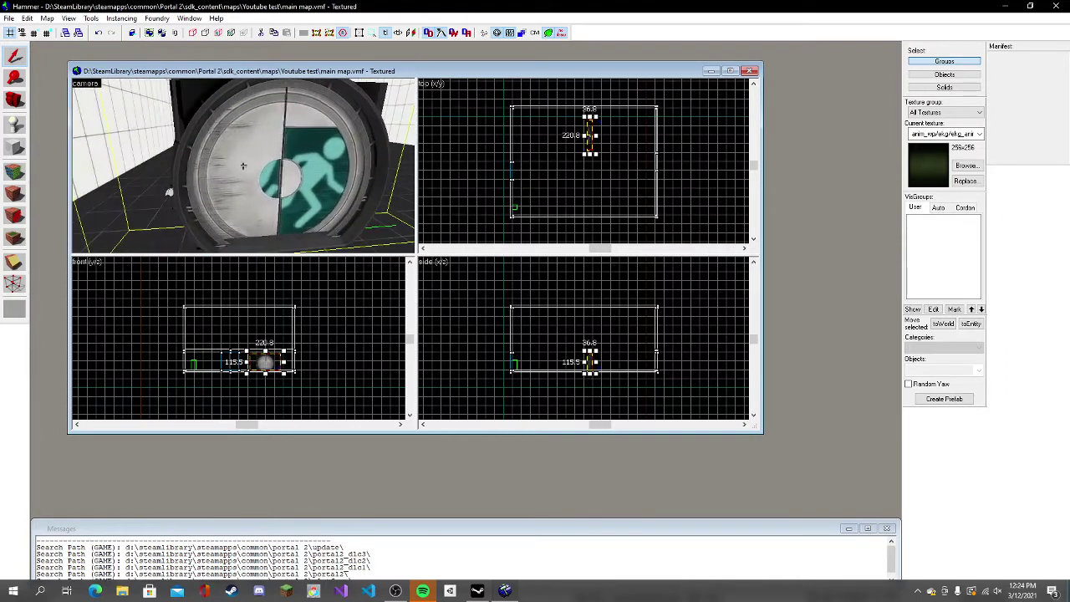
Step: Open the zoo_mechanics.vmf map from the maps folder
left_click(9, 17)
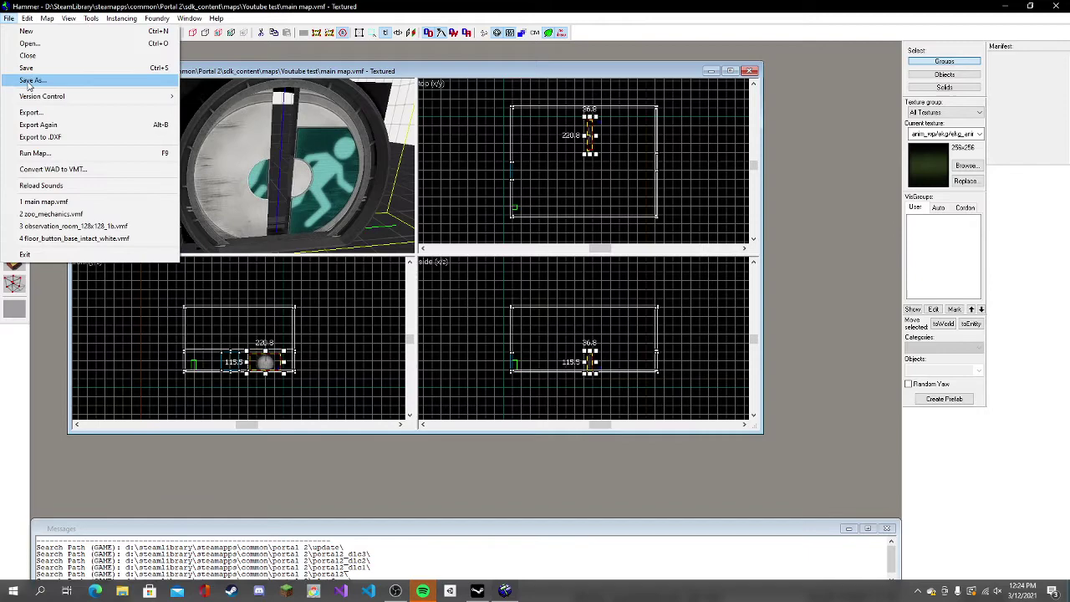
left_click(32, 43)
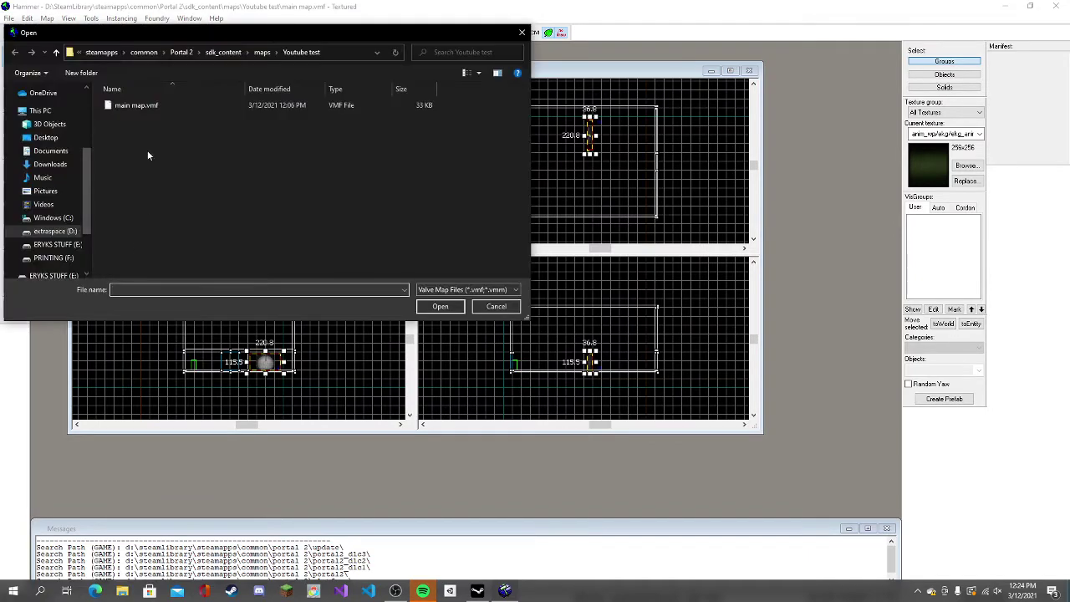
left_click(259, 52)
scroll(159, 261, "down", 3)
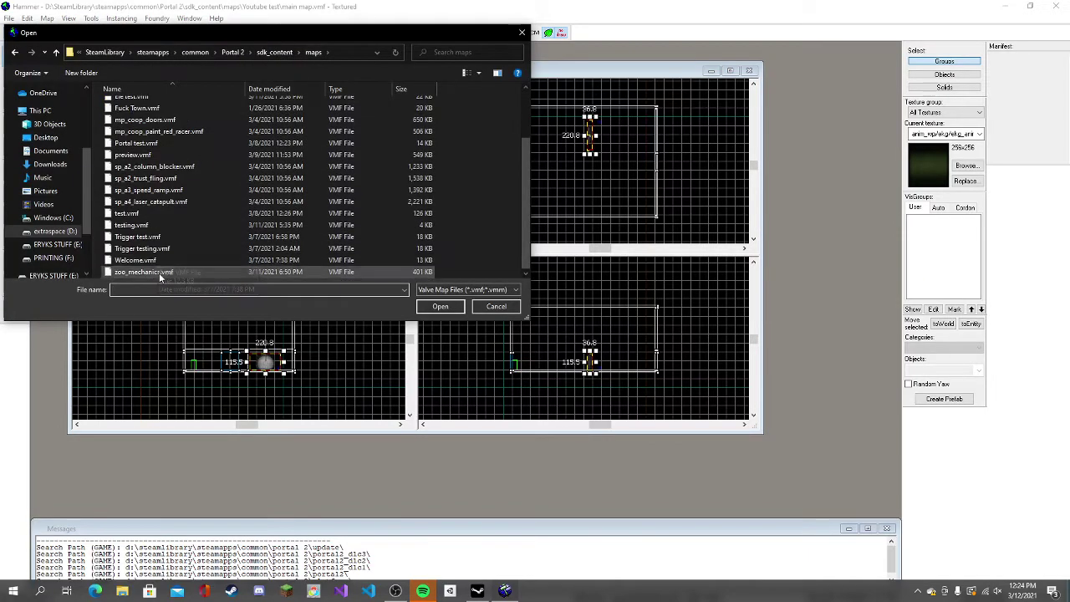
double_click(142, 269)
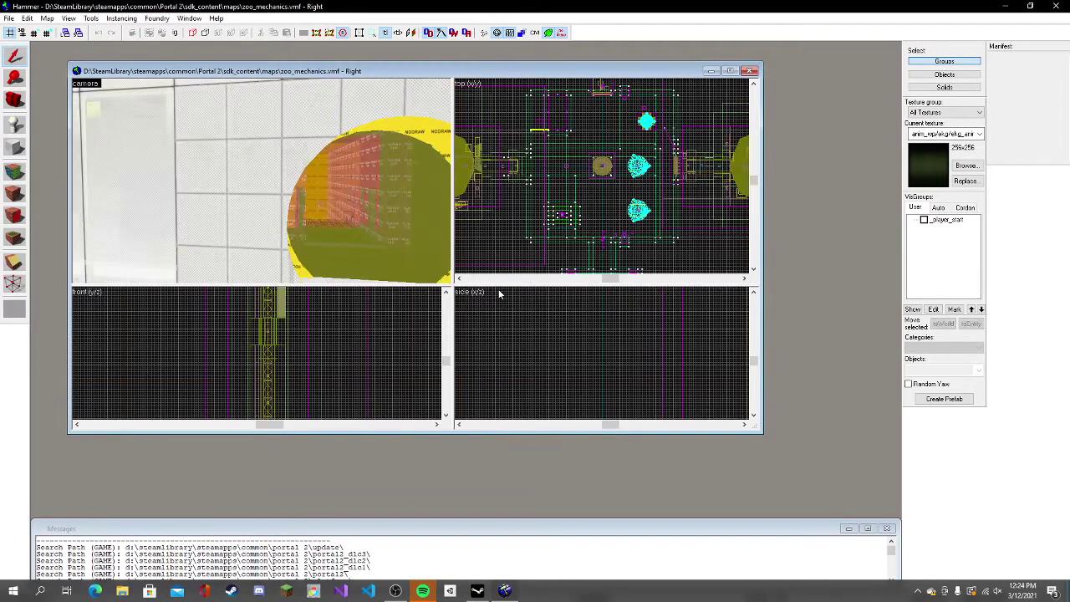
Step: Find the chamber door opening in the example map and copy the thin wall piece with the round cutout
key("z")
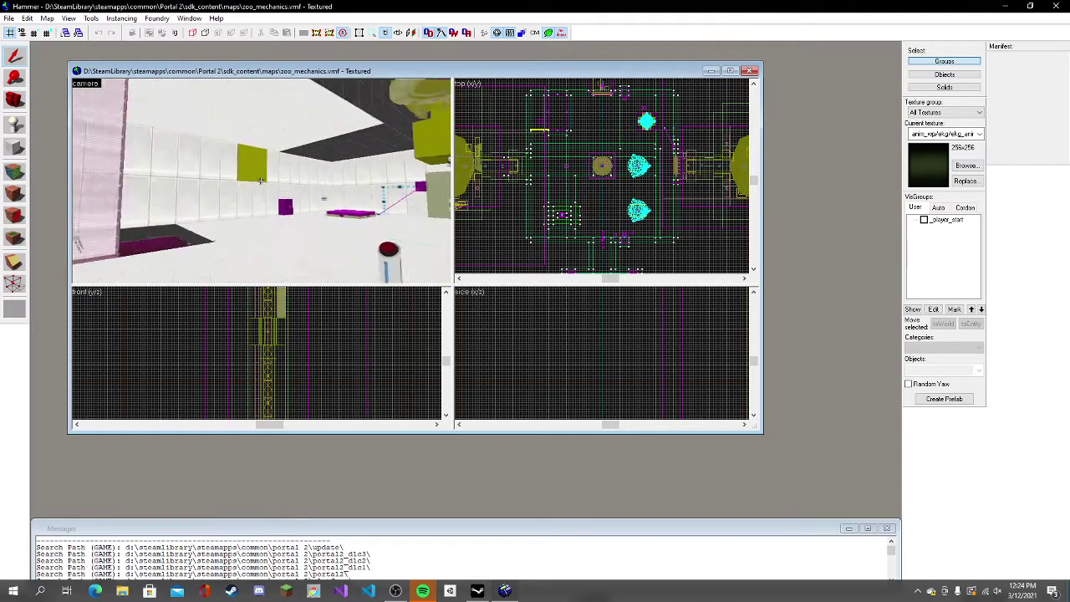
key("d")
key("a")
key("d")
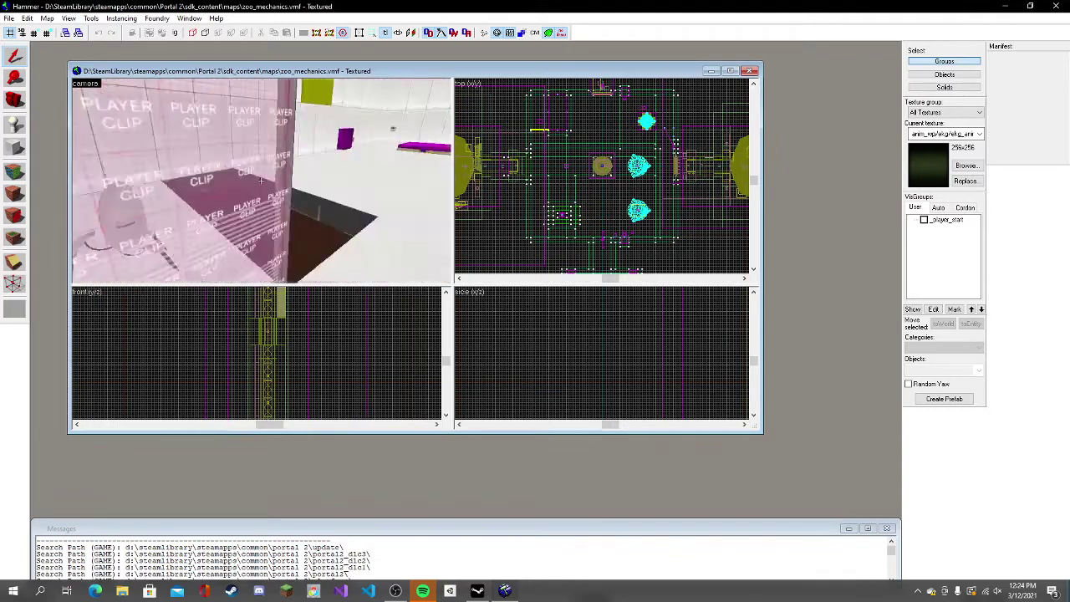
key("w")
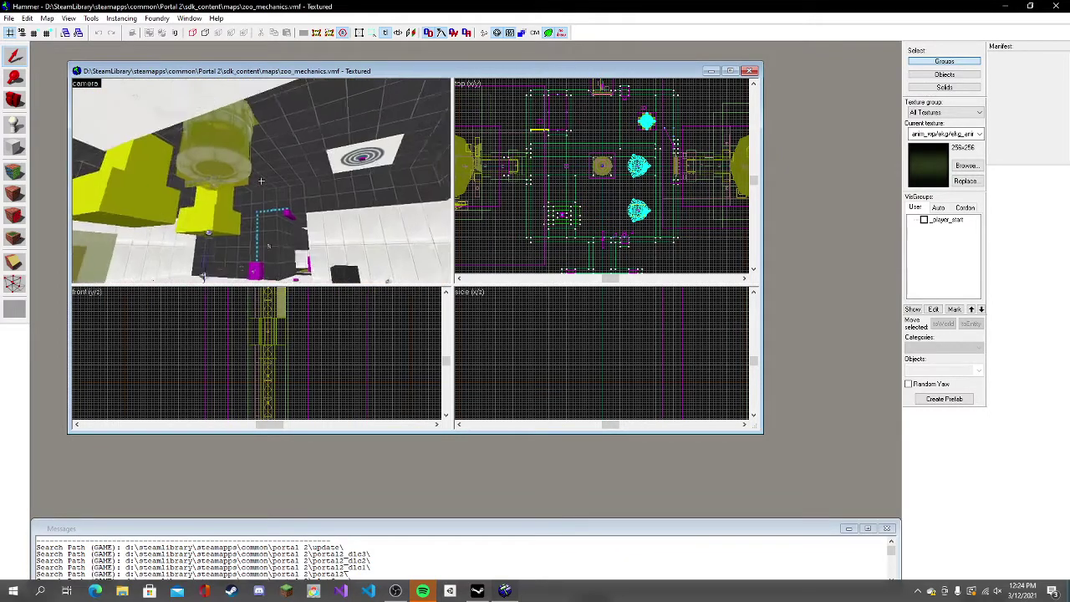
key("w")
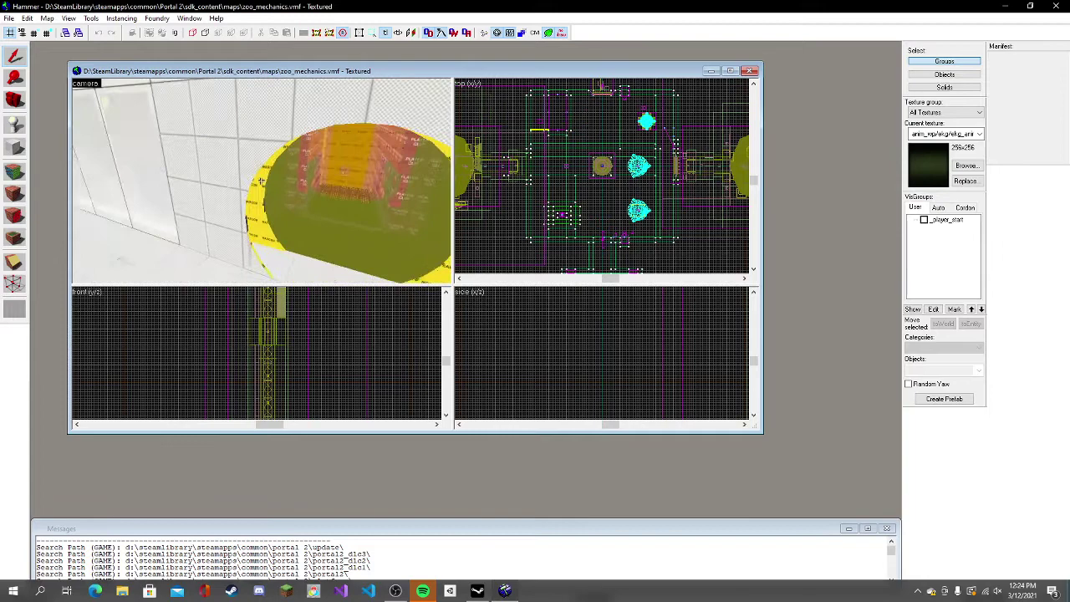
key("w")
key("z")
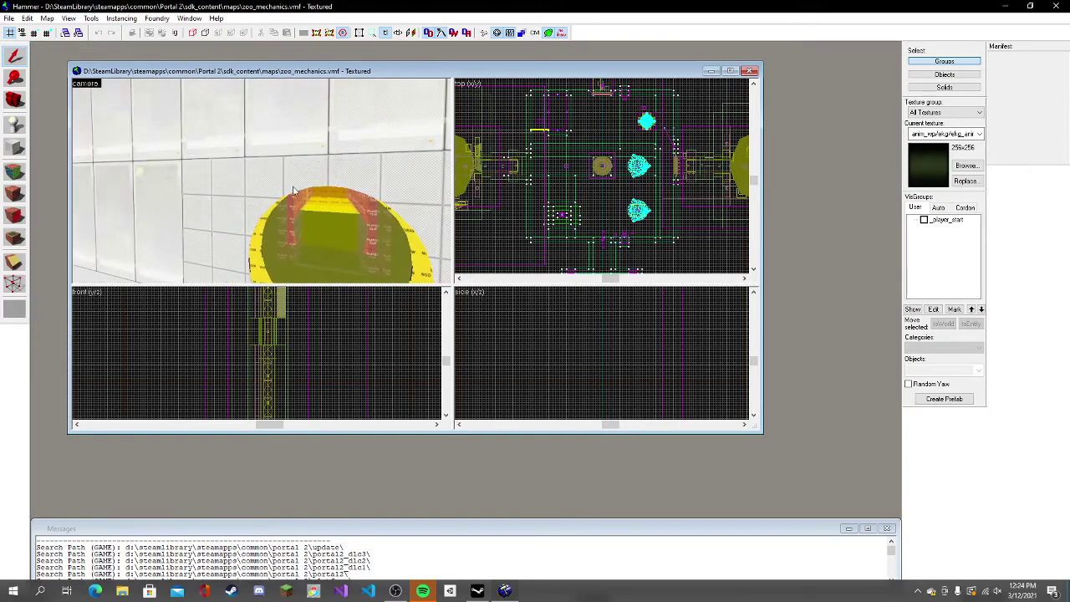
left_click(292, 189)
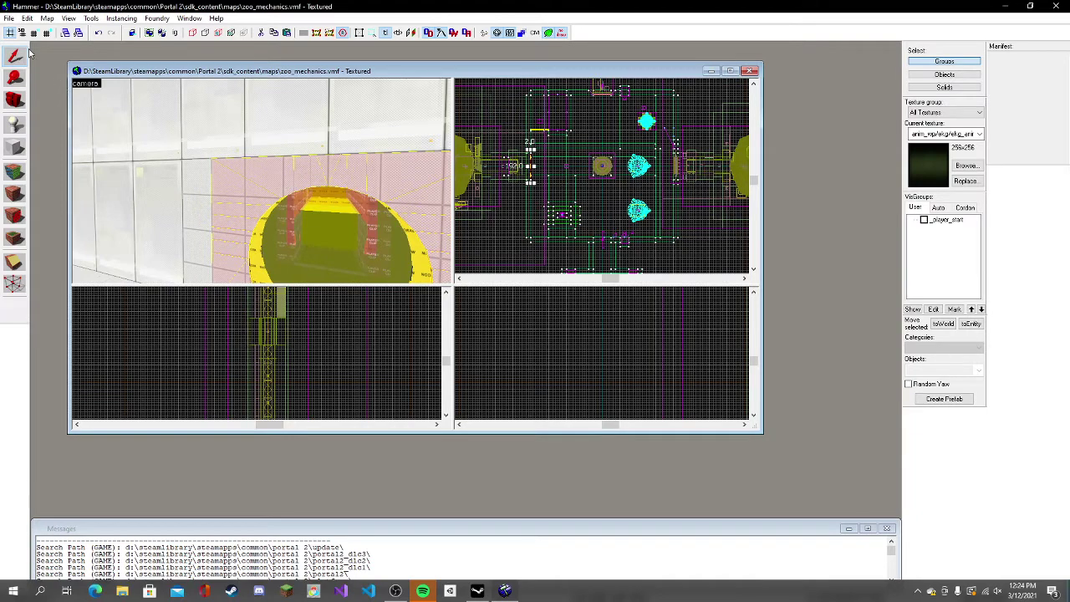
Step: Close zoo_mechanics.vmf and paste the copied round-cutout wall piece into main map.vmf
left_click(9, 18)
left_click(43, 57)
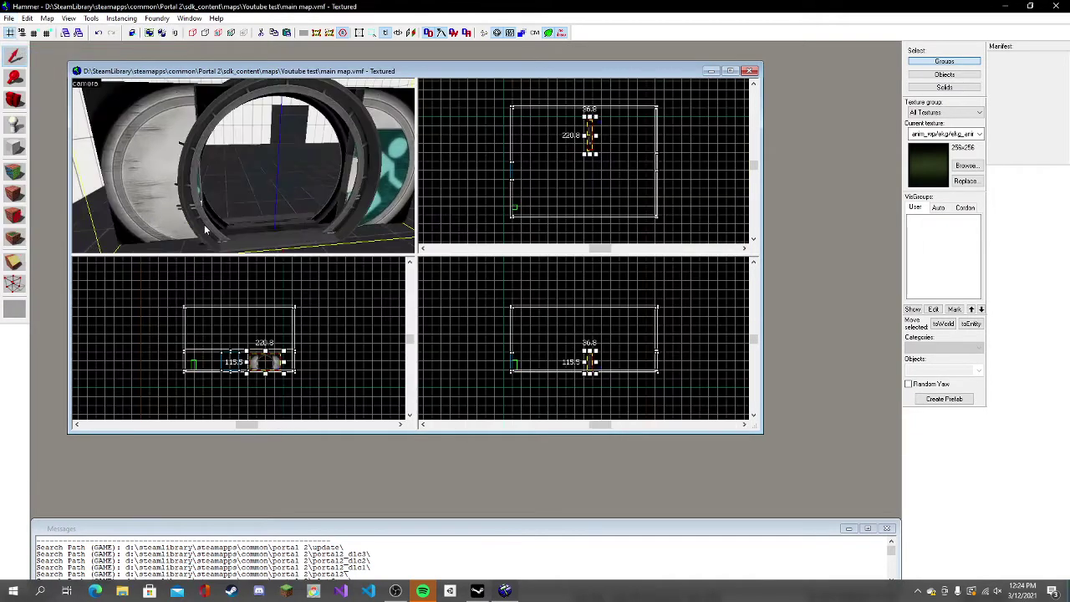
key("ctrl+v")
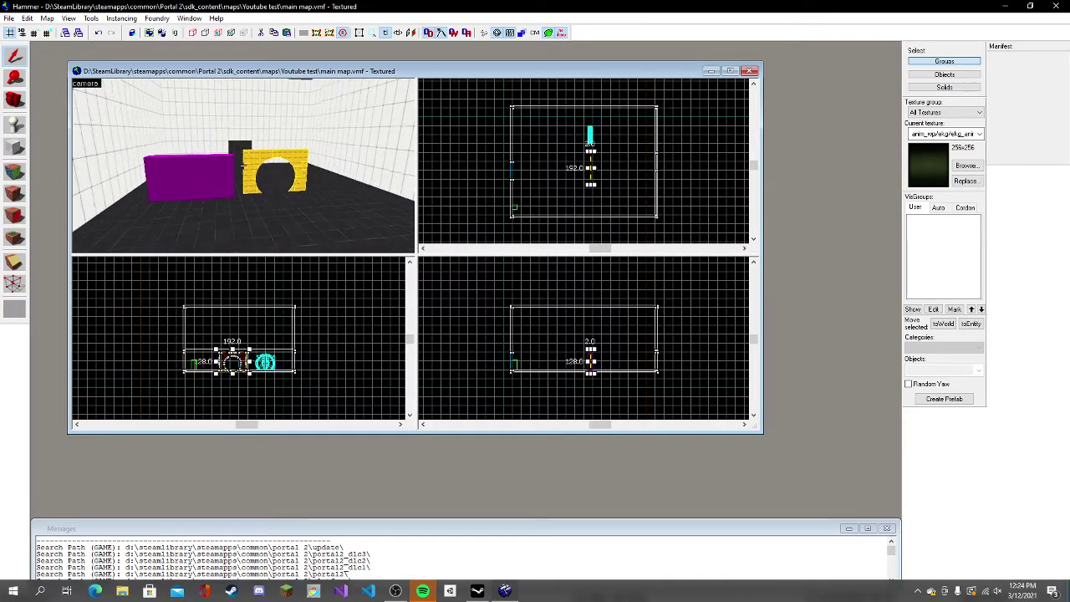
Step: View the object properties of the pasted round-cutout wall piece and close them
key("w")
key("z")
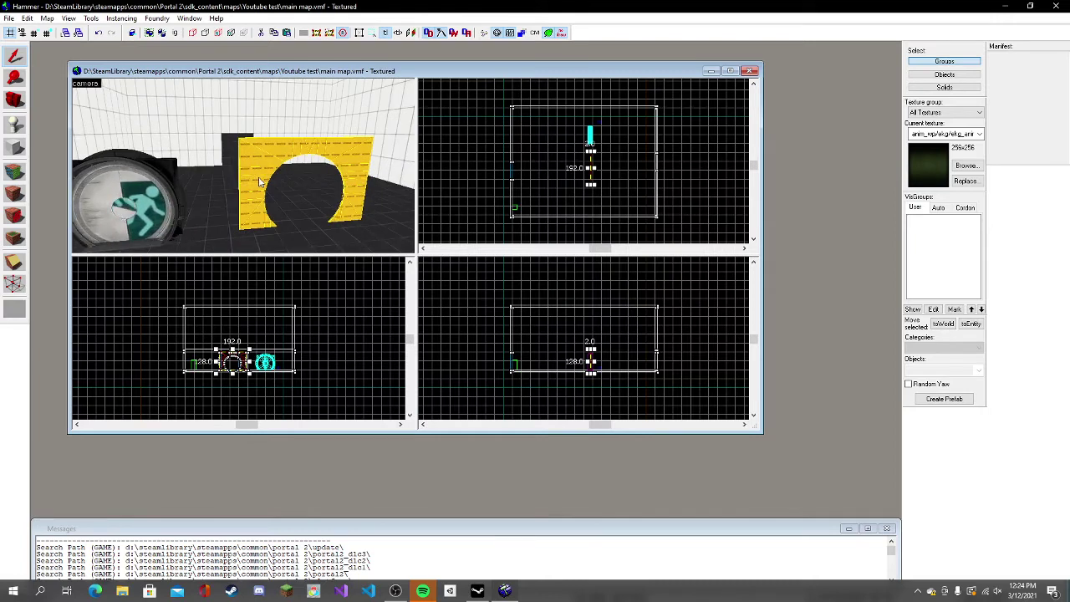
double_click(260, 181)
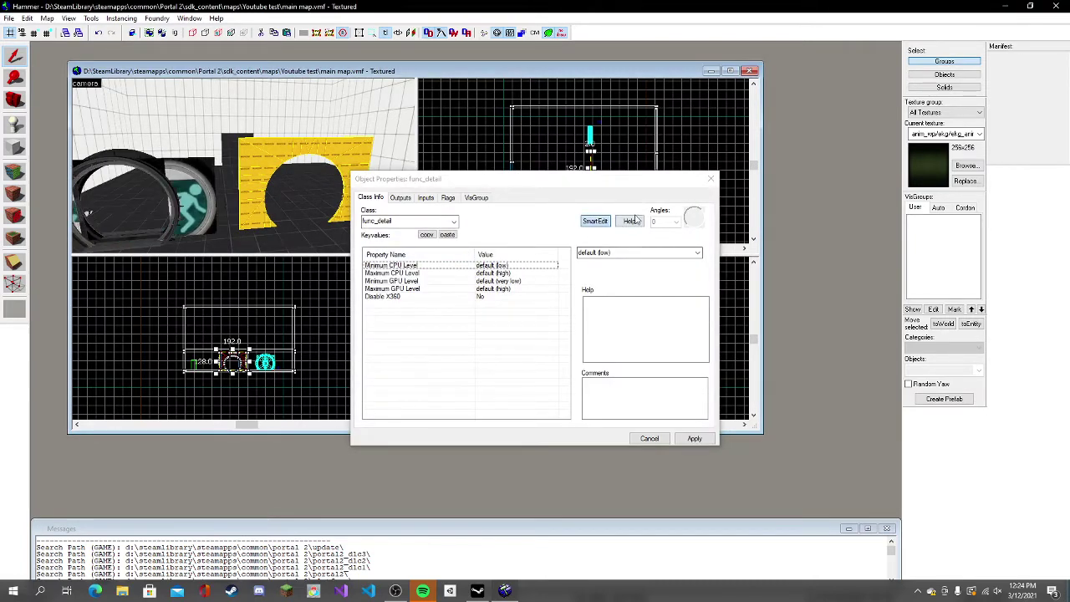
left_click(710, 179)
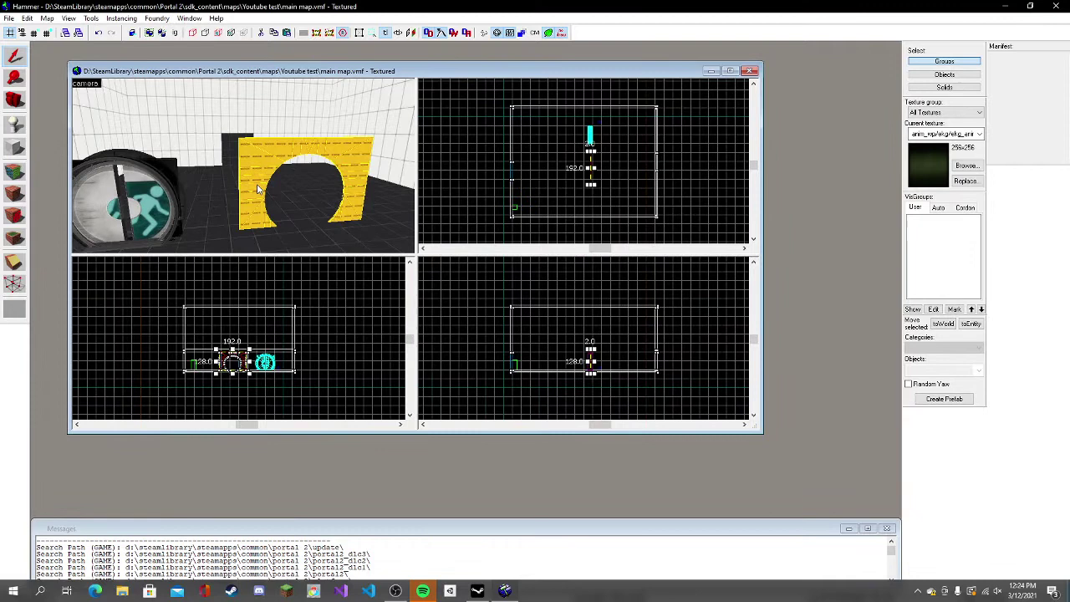
Step: Examine the class info and outputs of the func_detail wall piece with the round cutout
double_click(279, 208)
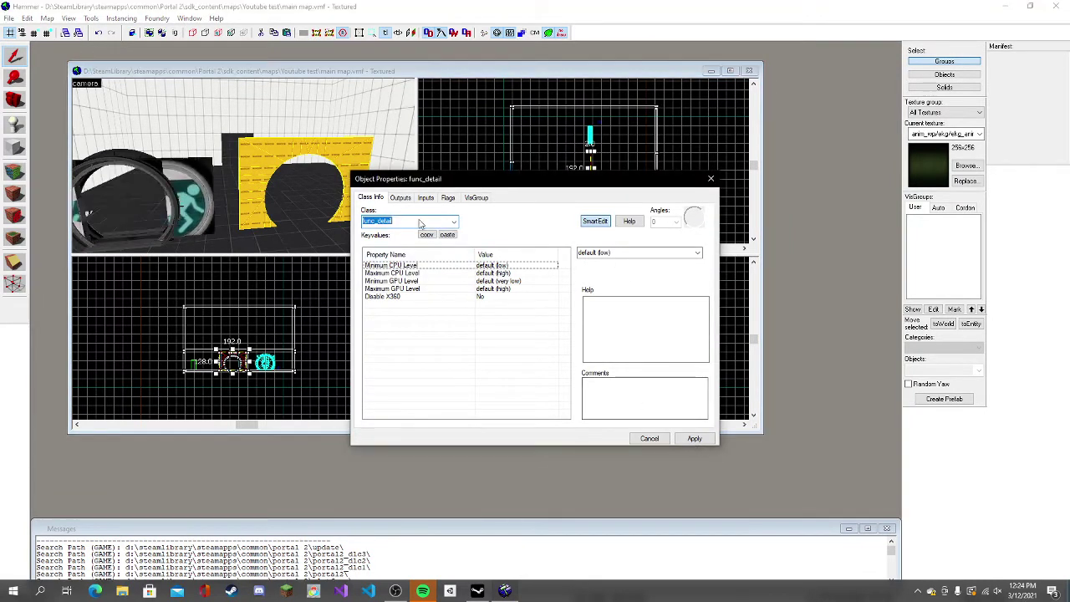
left_click(401, 198)
left_click(371, 197)
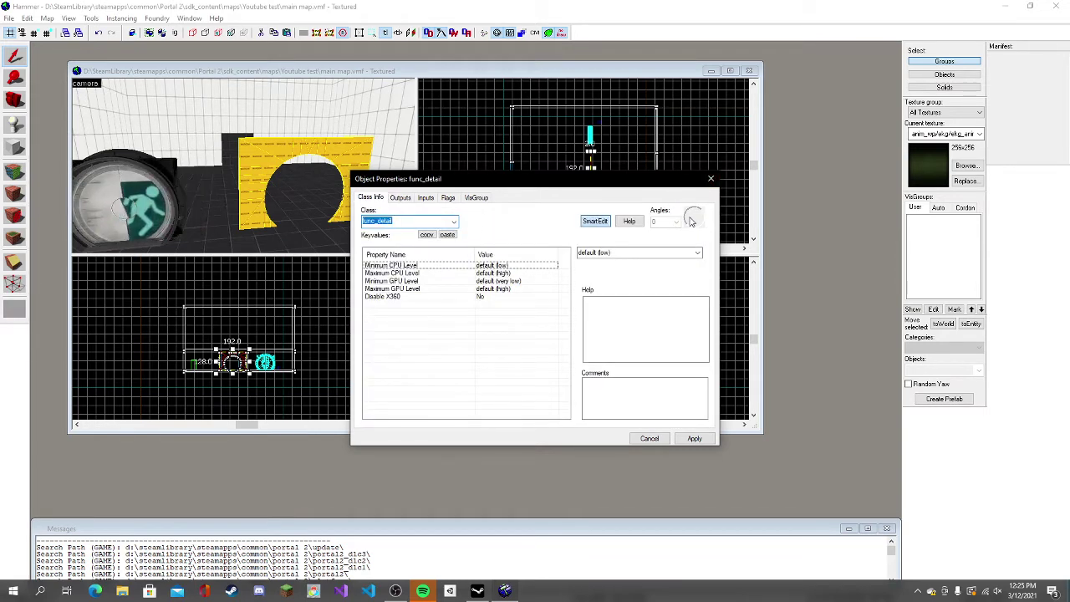
key("Escape")
Step: Set the Main Door's Pitch Yaw Roll to 0 0 0 and close its properties
scroll(589, 188, "up", 3)
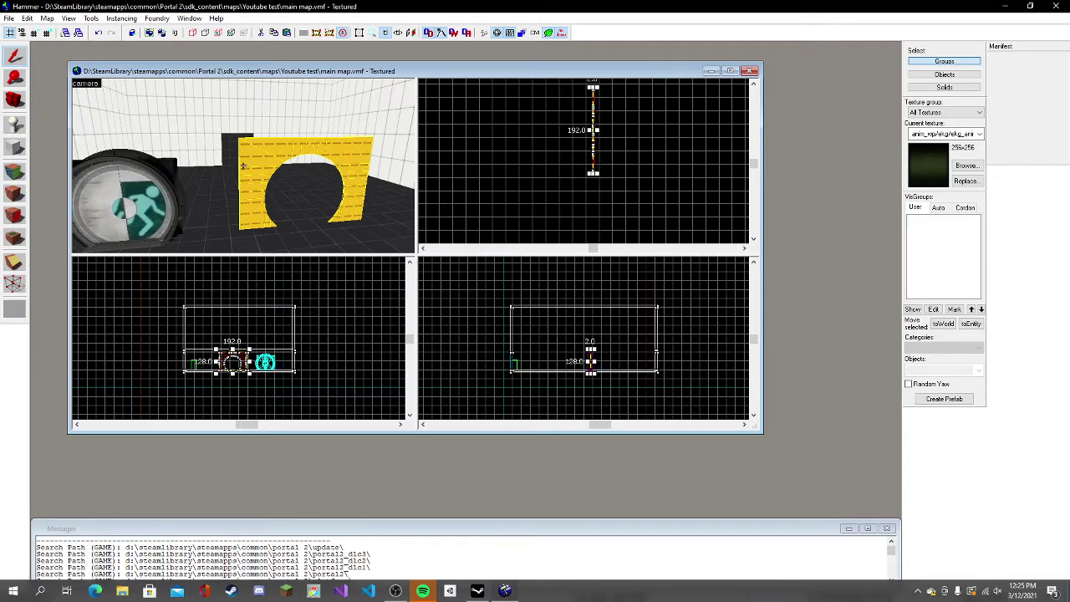
key("z")
key("w")
key("s")
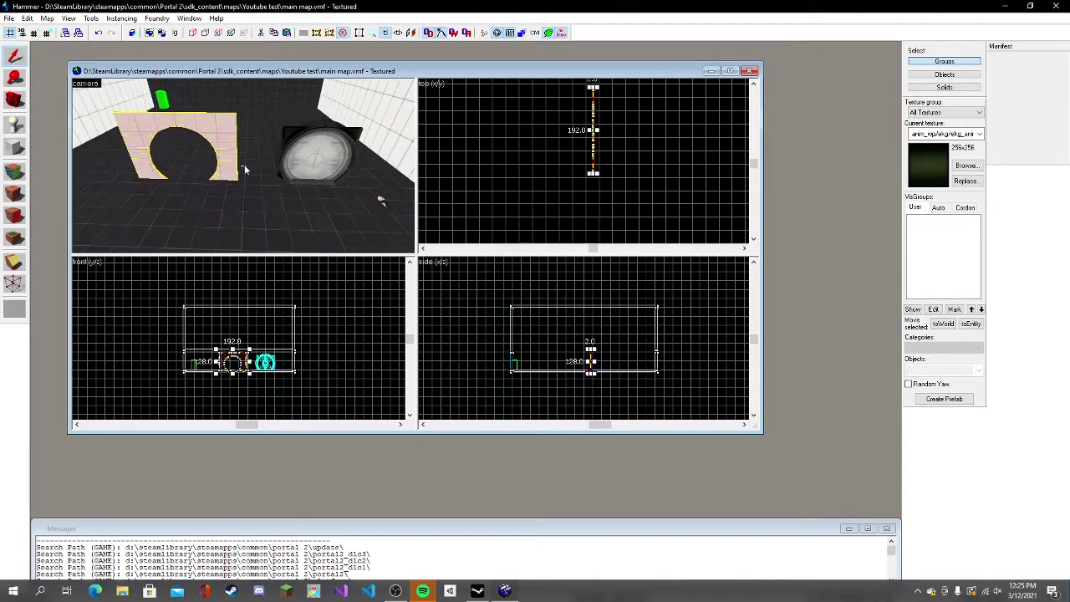
left_click(320, 180)
double_click(320, 179)
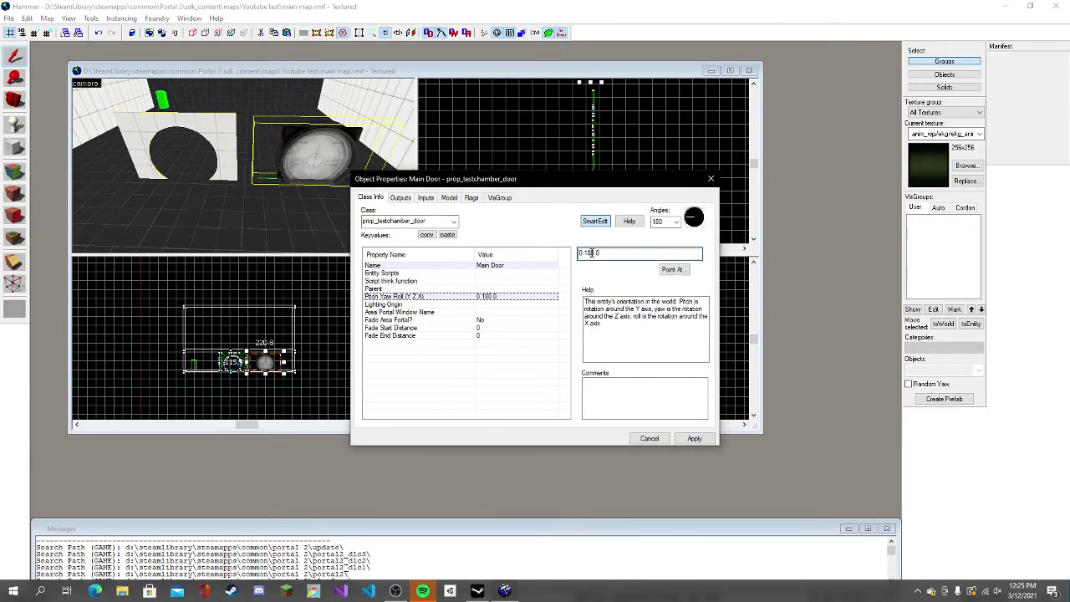
key("BackSpace")
key("BackSpace")
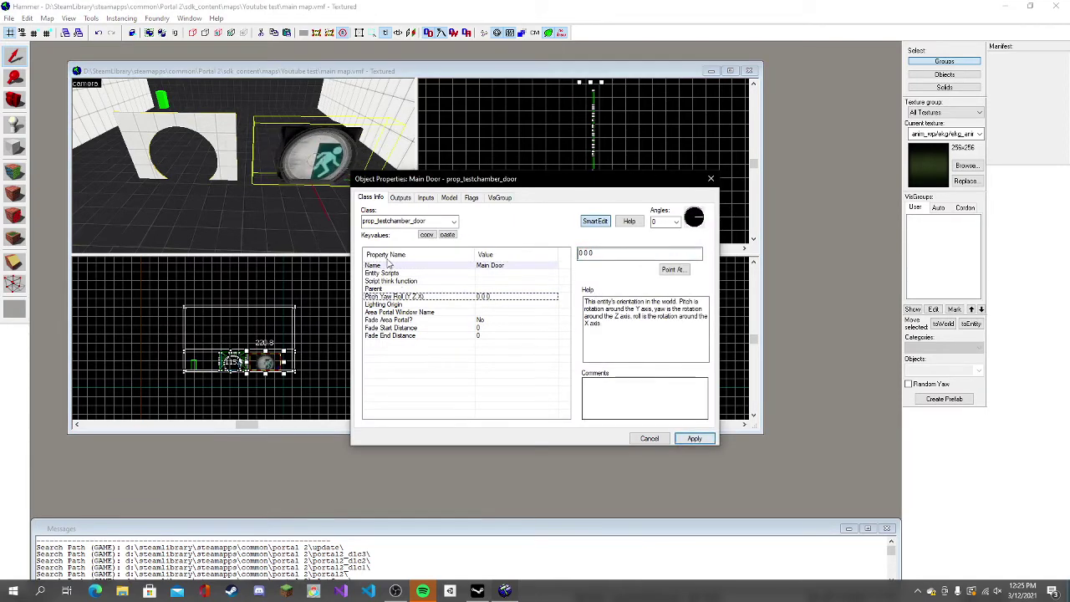
left_click(710, 179)
Step: Move the round-cutout wall piece sideways along the floor until it overlaps the front of the Main Door
left_click(231, 176)
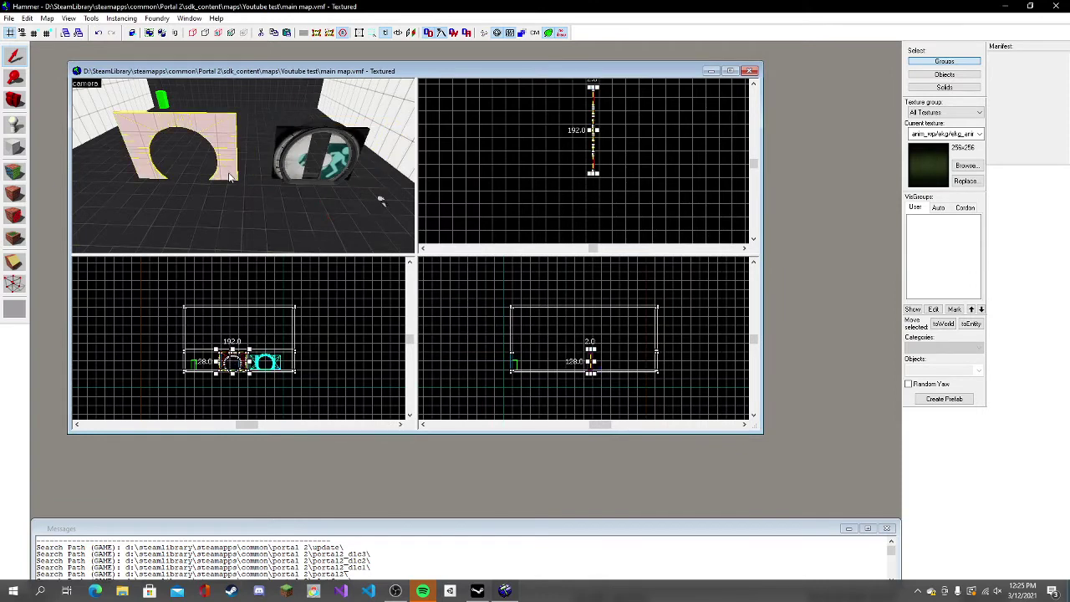
left_click(369, 195)
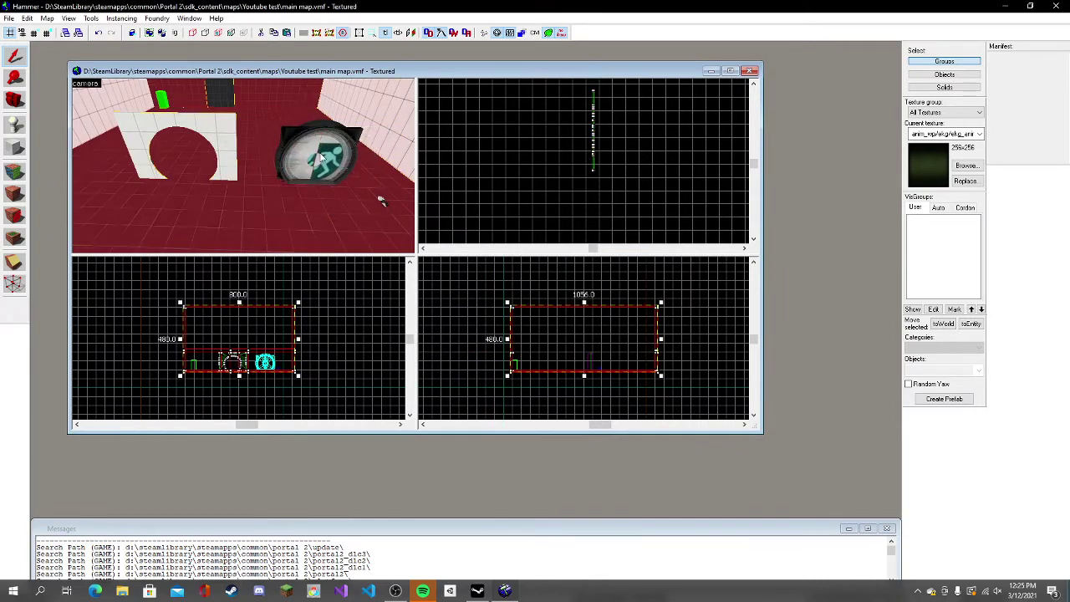
left_click(234, 180)
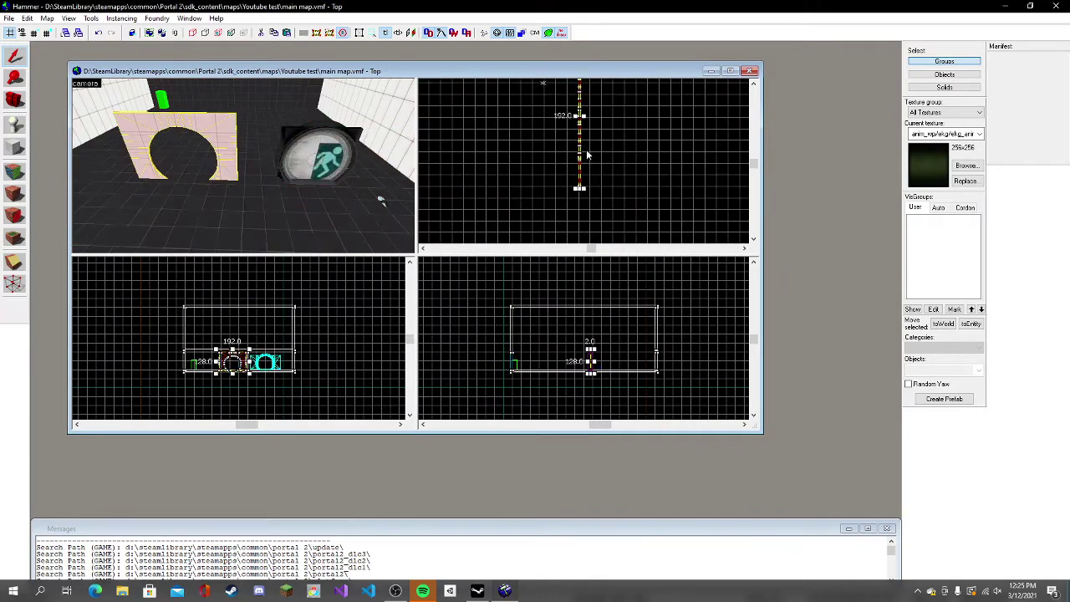
scroll(728, 107, "down", 2)
left_click(751, 85)
left_click(751, 85)
scroll(624, 191, "up", 2)
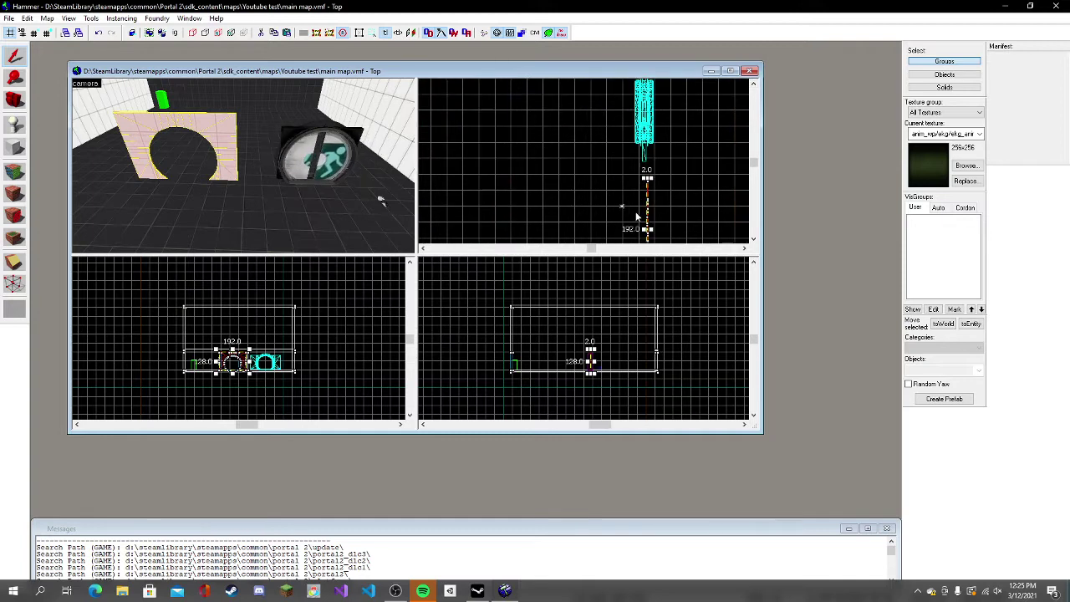
left_click_drag(646, 209, 648, 155)
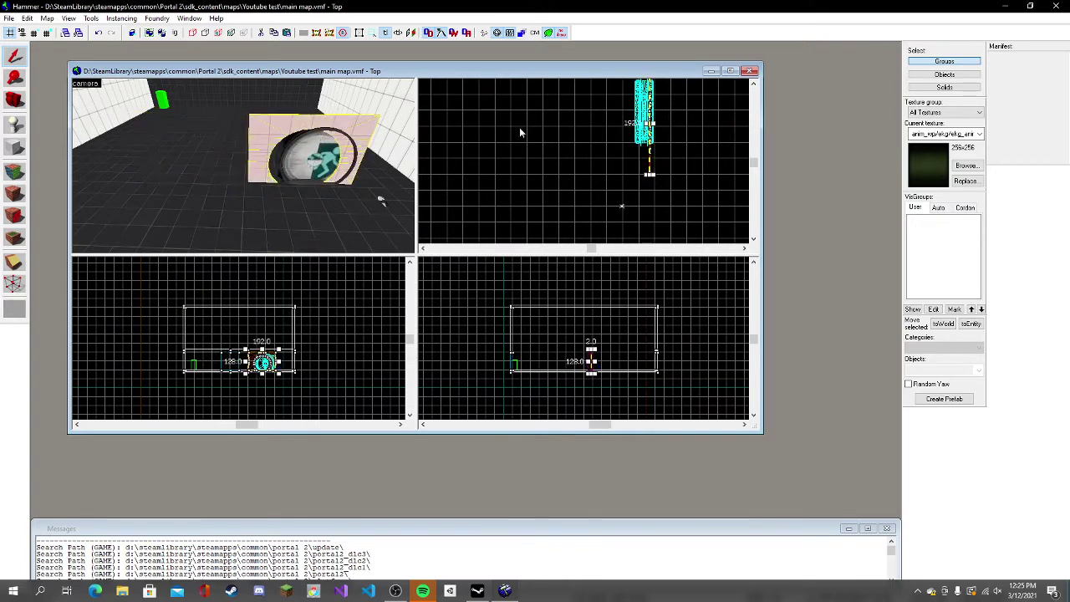
Step: Fine-tune the wall piece's position so its round cutout lines up with the door's ring and sits within the door's front edge
key("z")
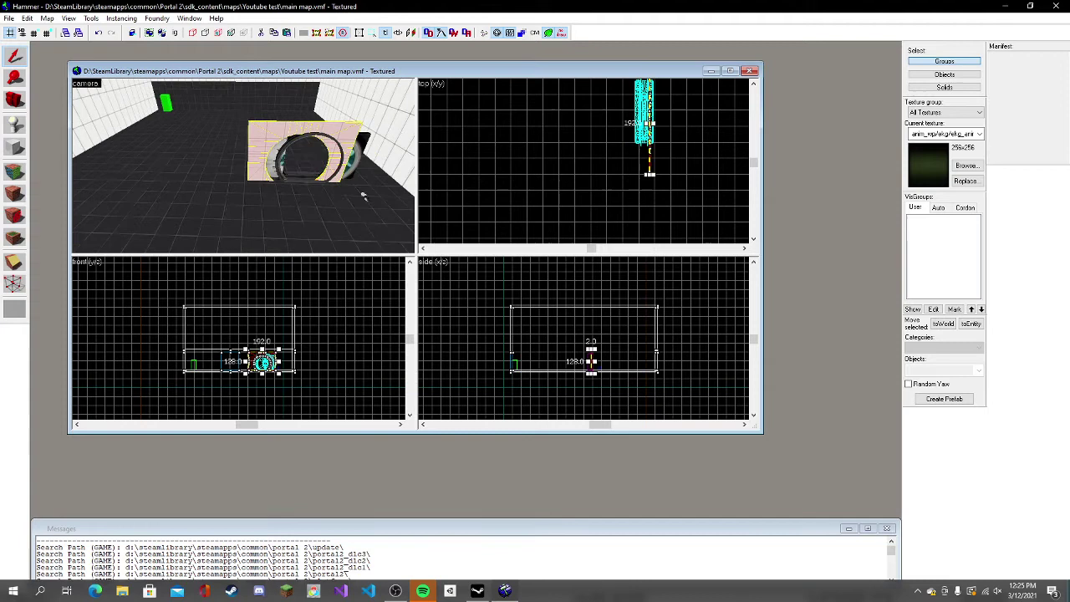
key("w")
key("w")
key("z")
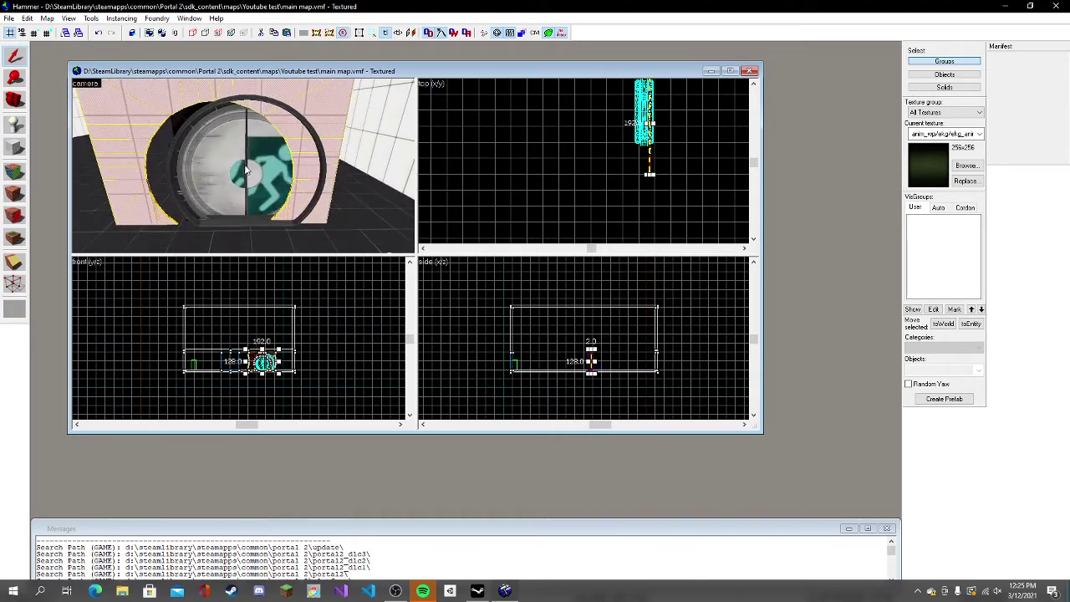
scroll(628, 132, "up", 3)
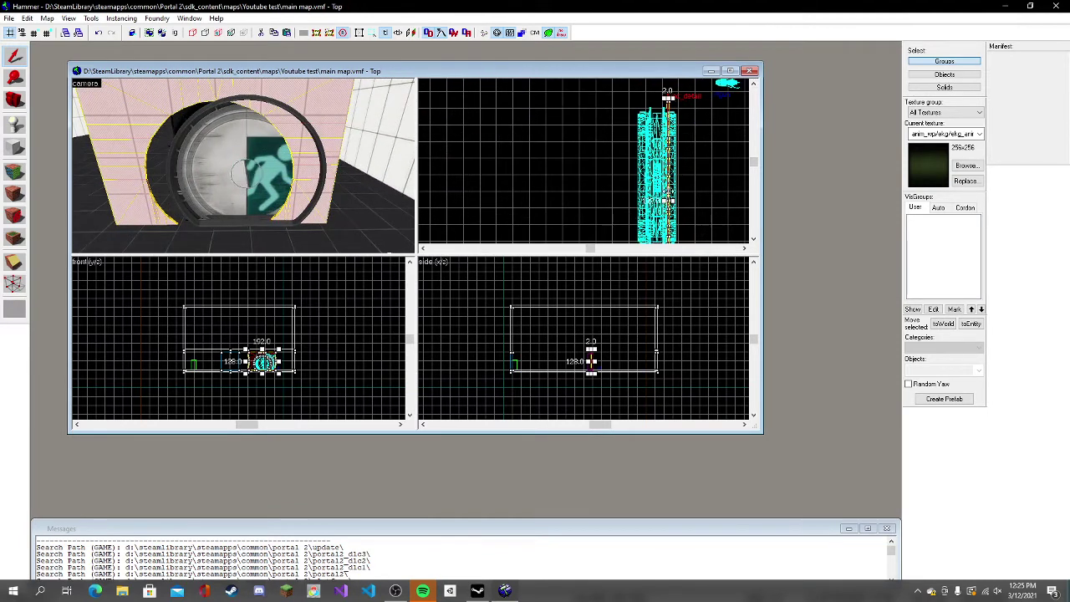
left_click_drag(671, 188, 672, 165)
left_click(591, 365)
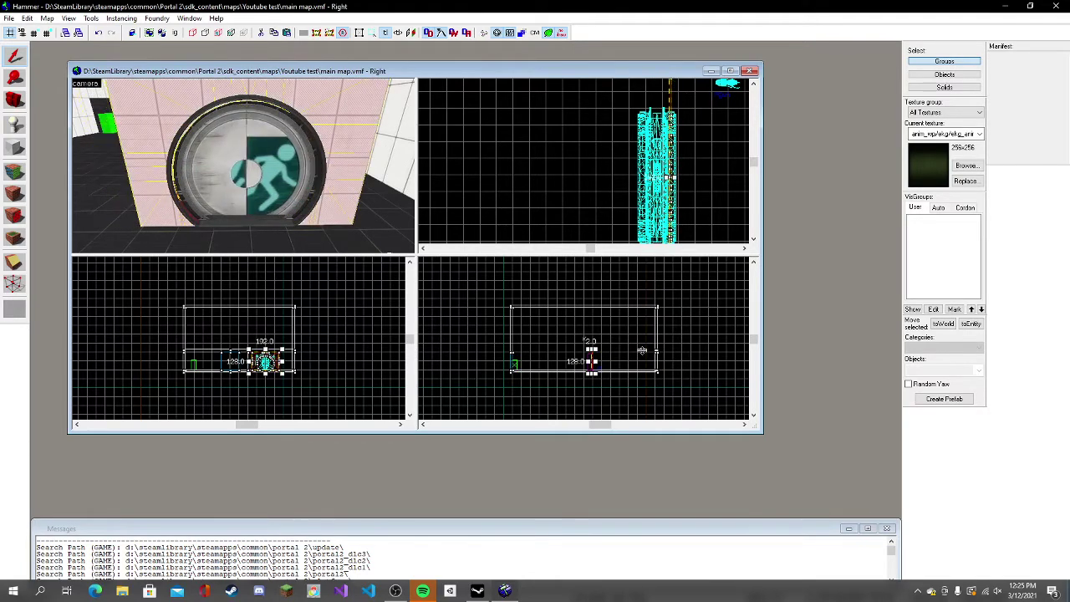
scroll(595, 378, "down", 3)
scroll(610, 368, "up", 4)
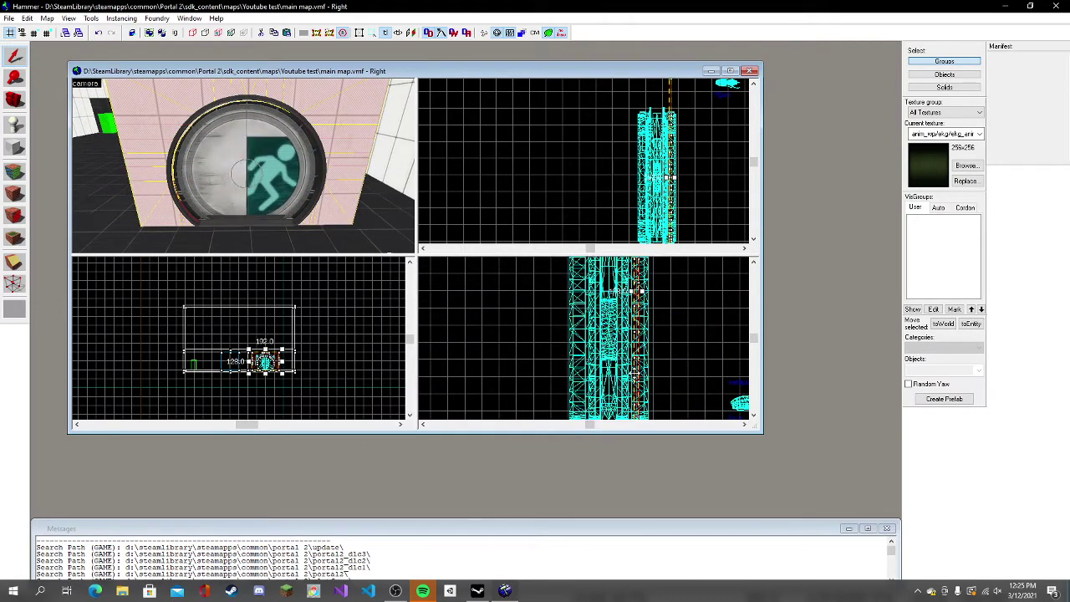
left_click_drag(634, 374, 638, 371)
left_click(674, 179)
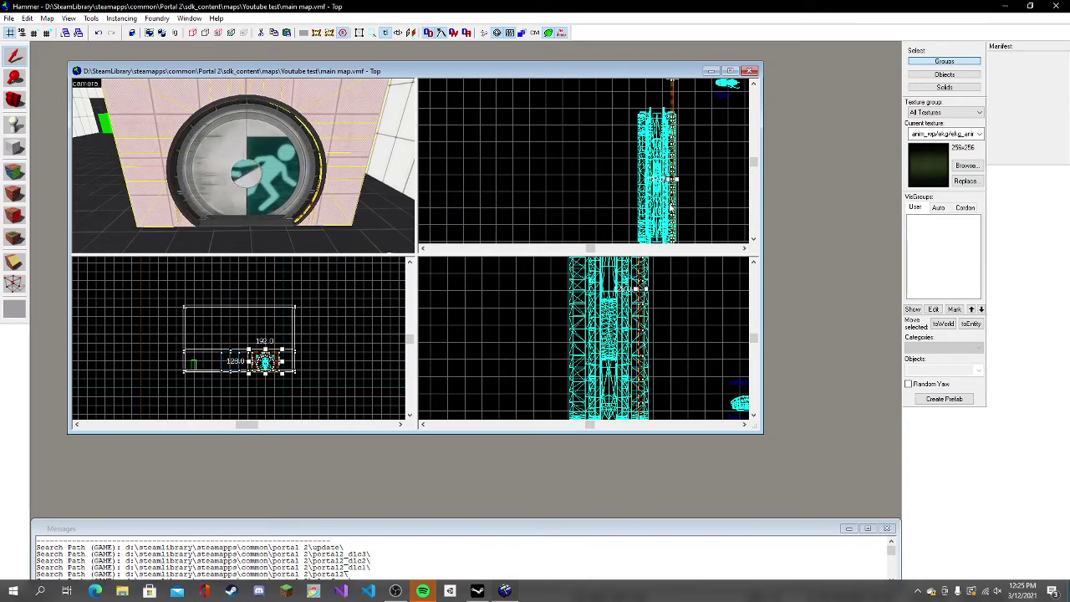
Step: Lower the Main Door in the side view until its base is level with the wall piece's bottom edge
scroll(632, 406, "up", 5)
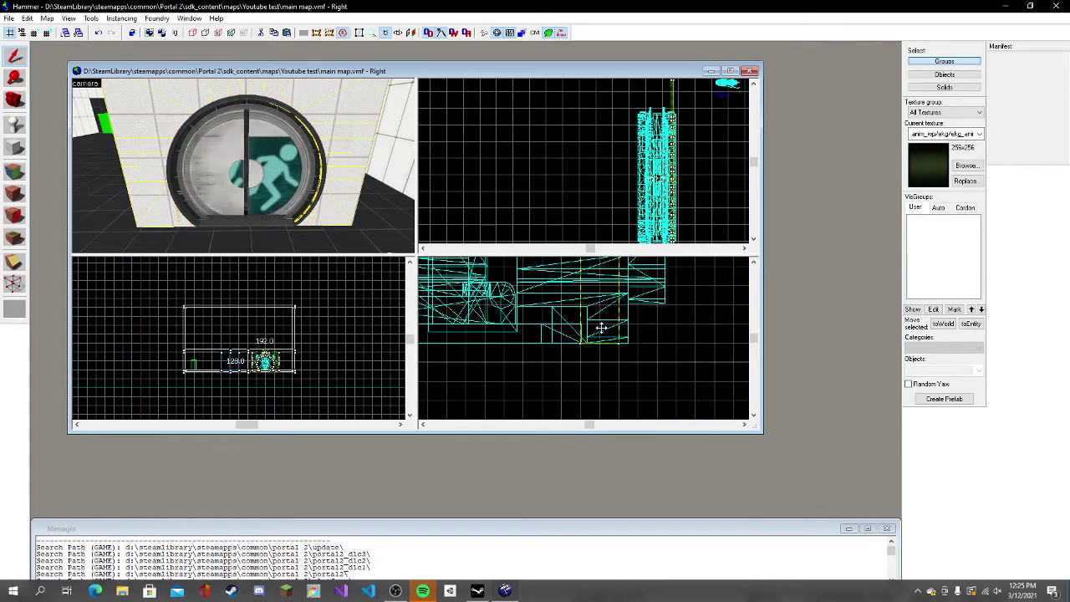
key("Escape")
left_click(566, 322)
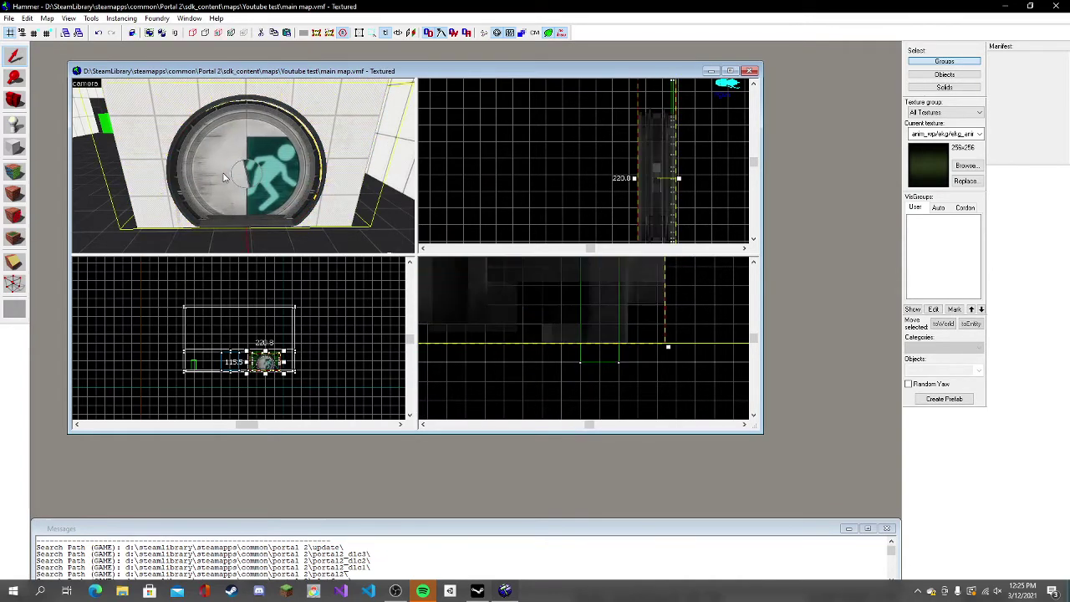
left_click_drag(567, 322, 569, 333)
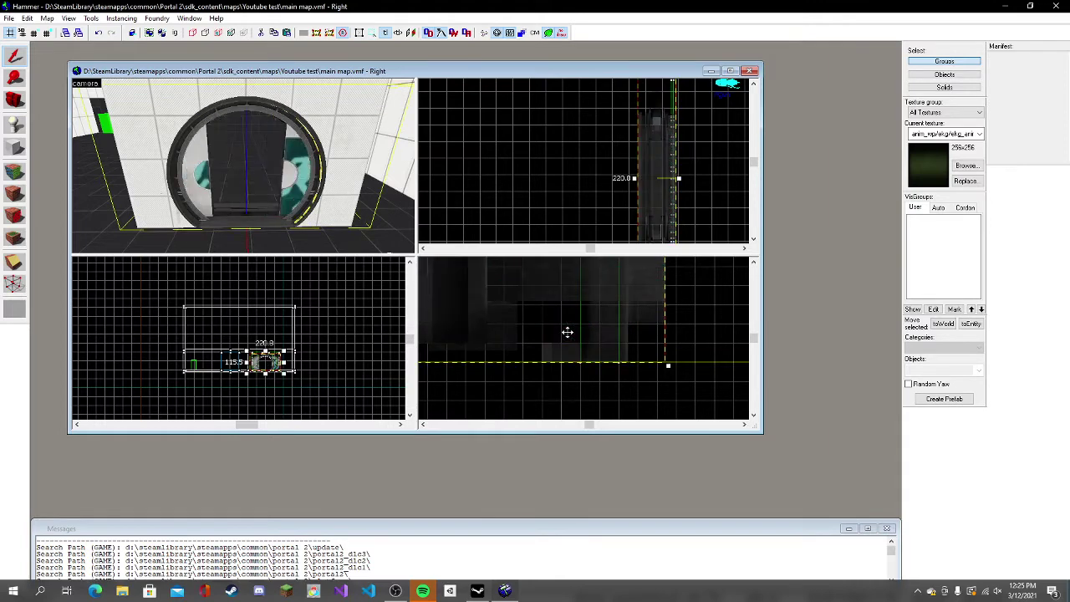
key("z")
key("w")
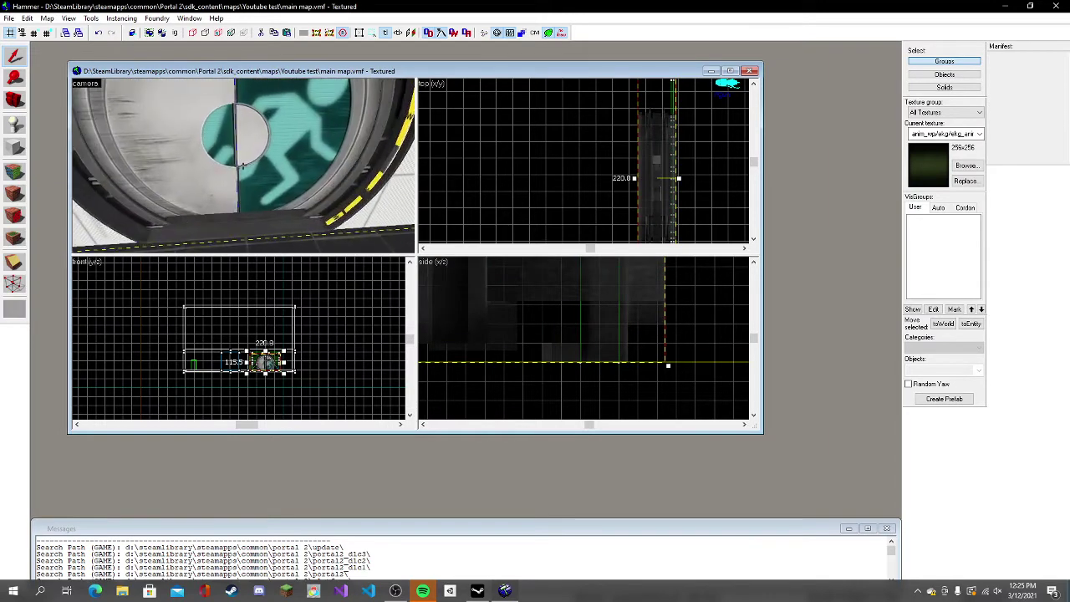
key("z")
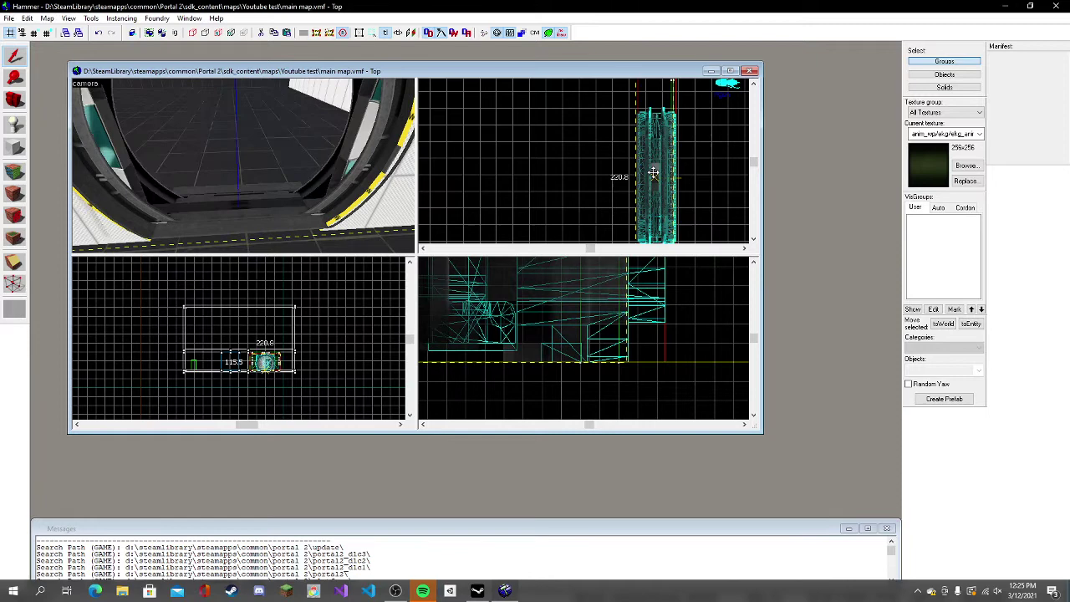
Step: Shift the Main Door slightly back so its front ring protrudes less from the wall piece
left_click_drag(652, 172, 655, 172)
key("z")
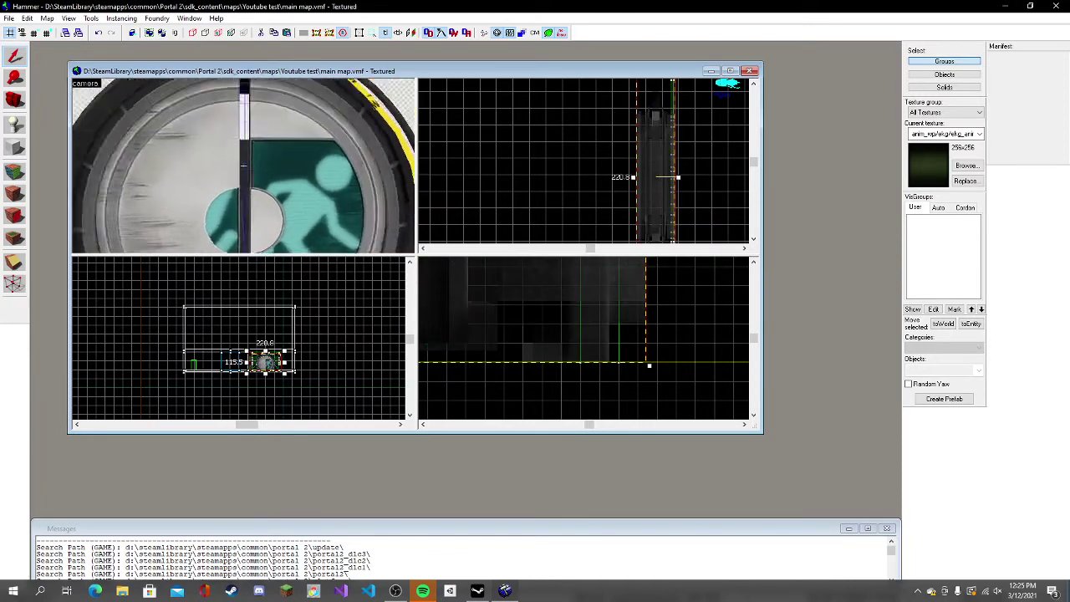
key("s")
key("z")
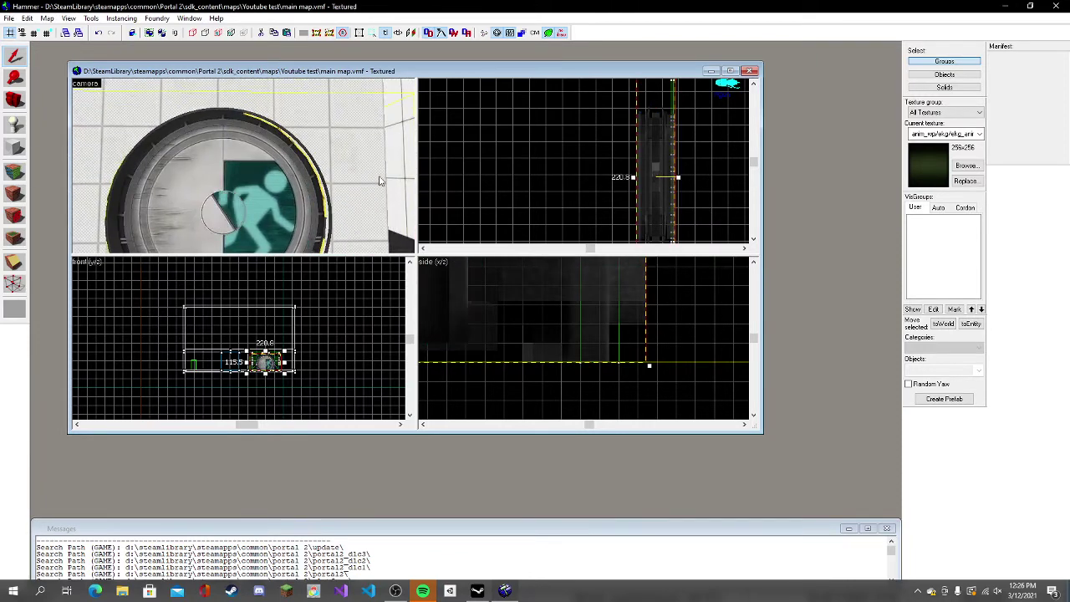
Step: Nudge the wall piece sideways so its round cutout is centred on the door's ring
left_click(379, 182)
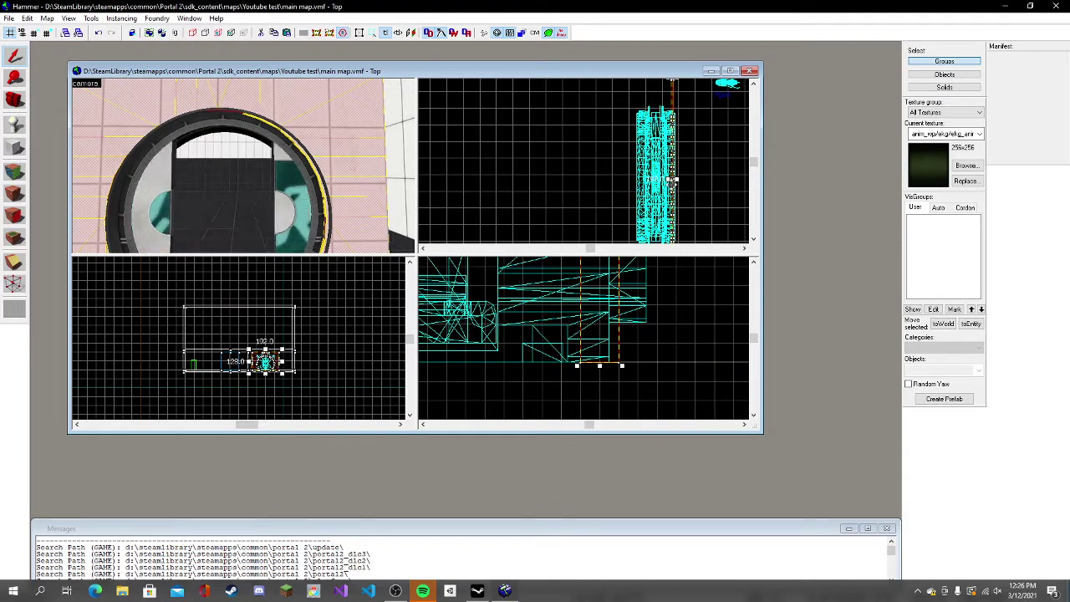
left_click_drag(671, 183, 672, 181)
key("z")
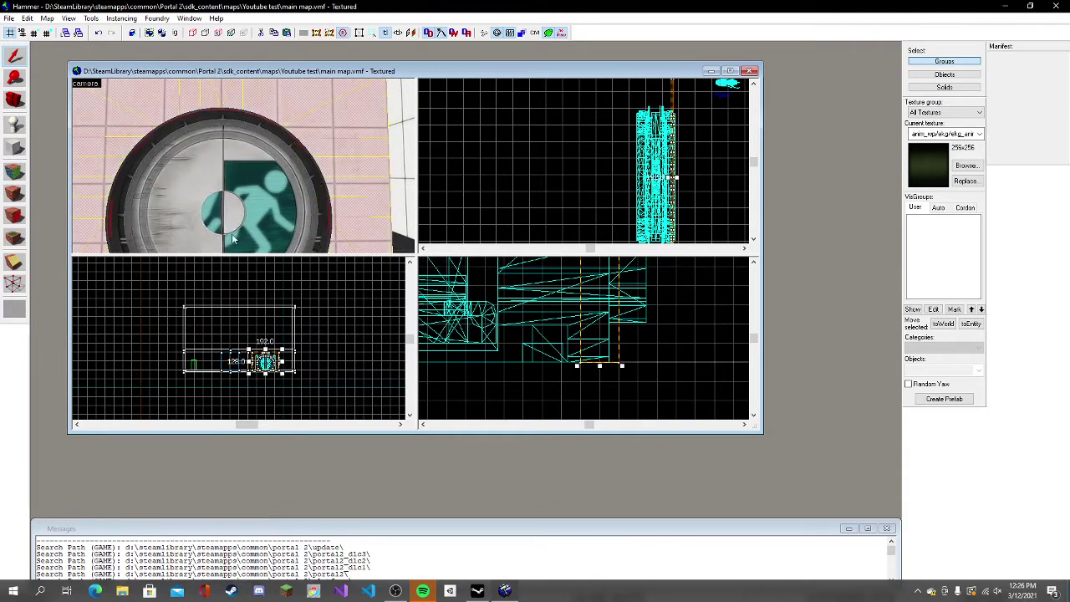
Step: Inspect the fit between the Main Door and the wall piece up close, along the floor and from several angles
key("w")
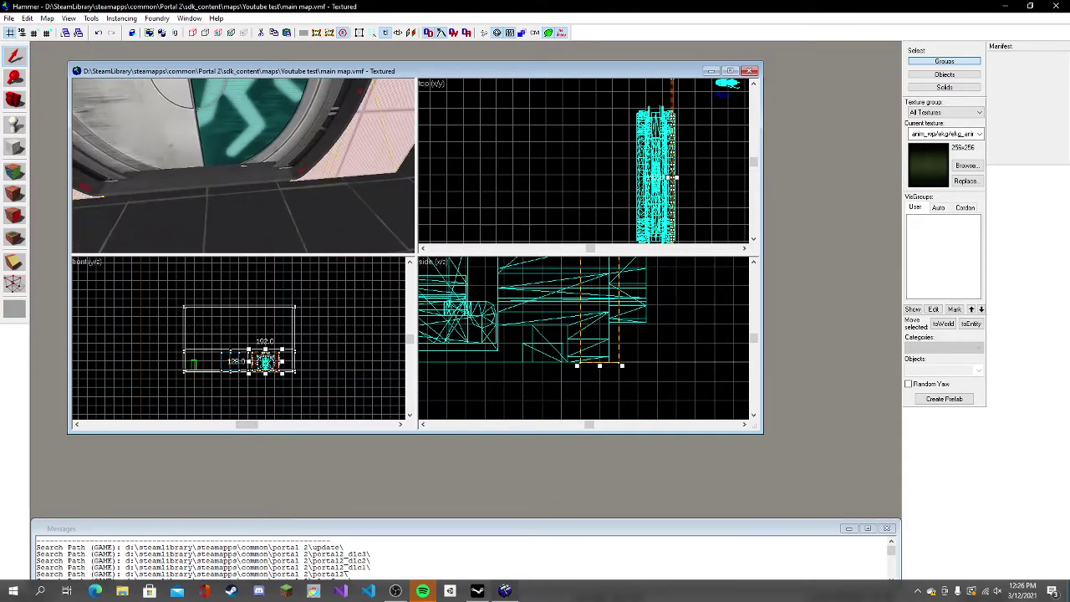
key("s")
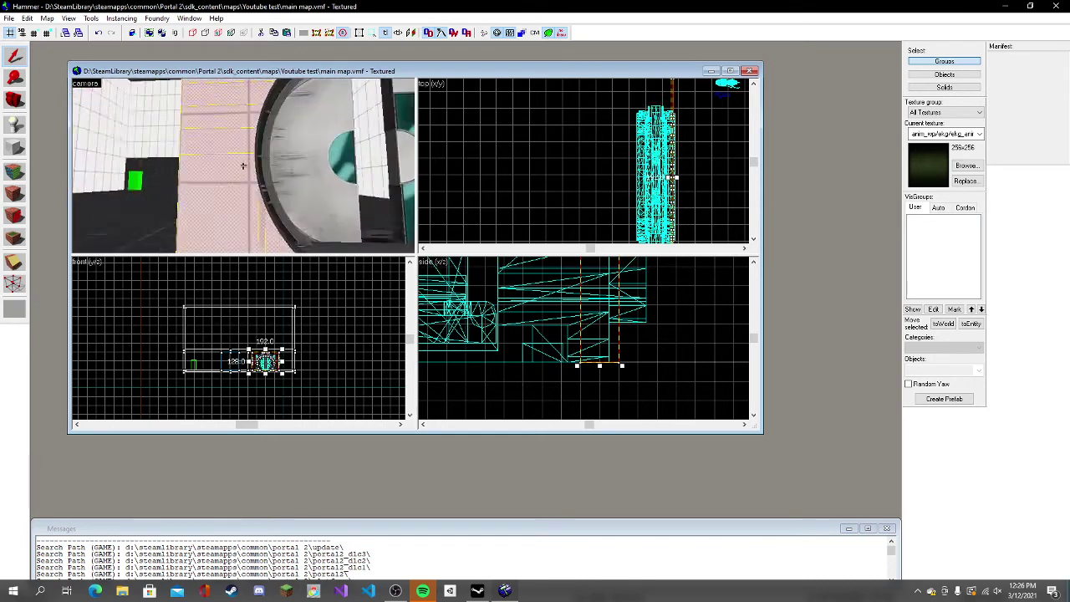
key("w")
key("w")
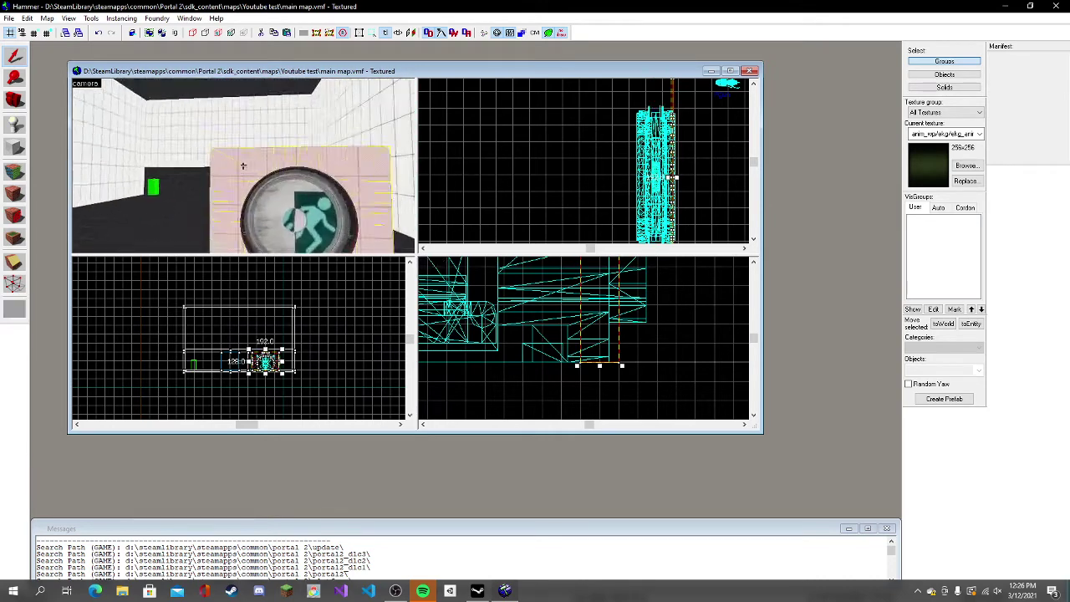
key("s")
key("w")
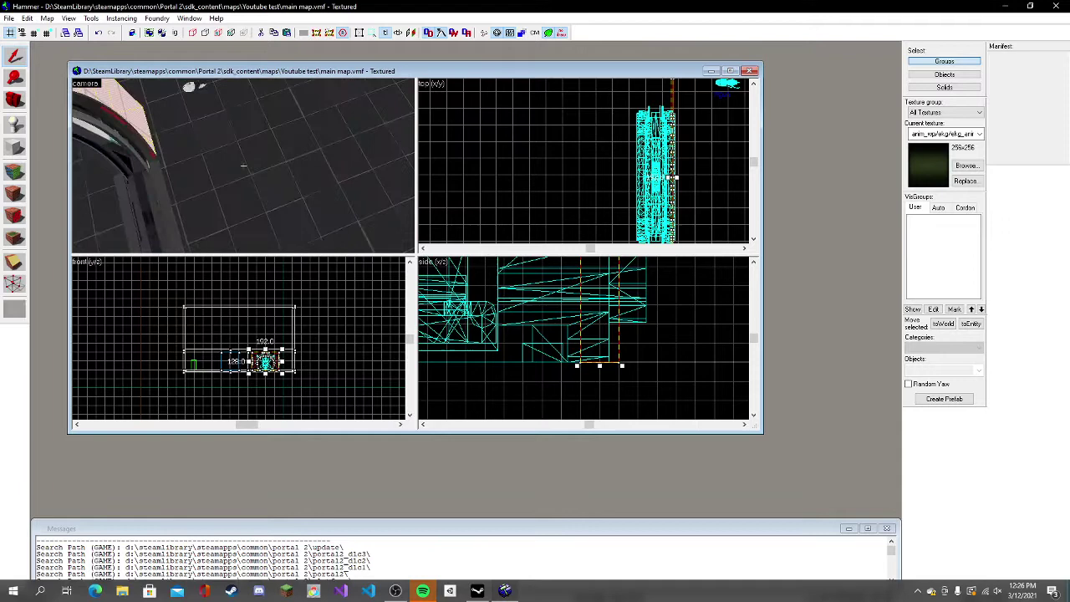
key("s")
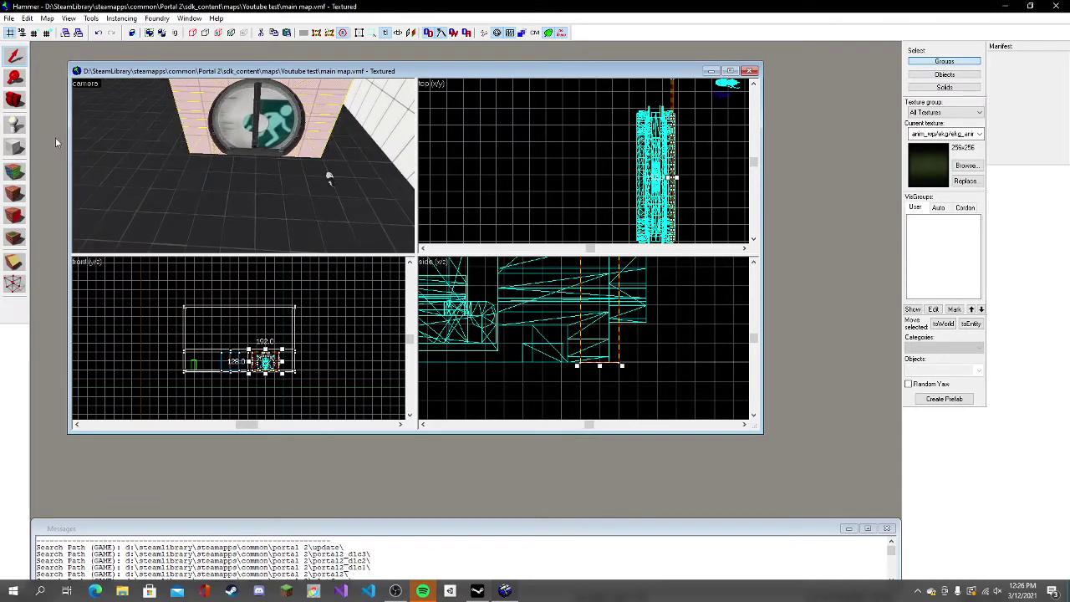
Step: Place an info_player_start entity on the floor in front of the Main Door
left_click(15, 125)
left_click(202, 190)
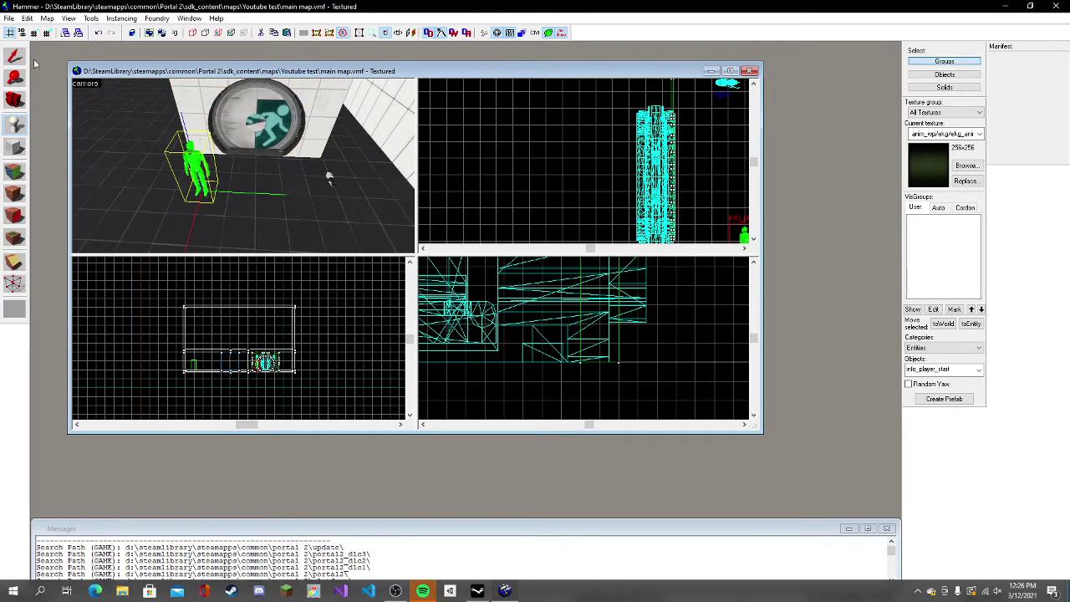
key("shift+s")
Step: Change the class of the info_player_start entity in front of the Main Door to prop_button and apply it
key("alt+Return")
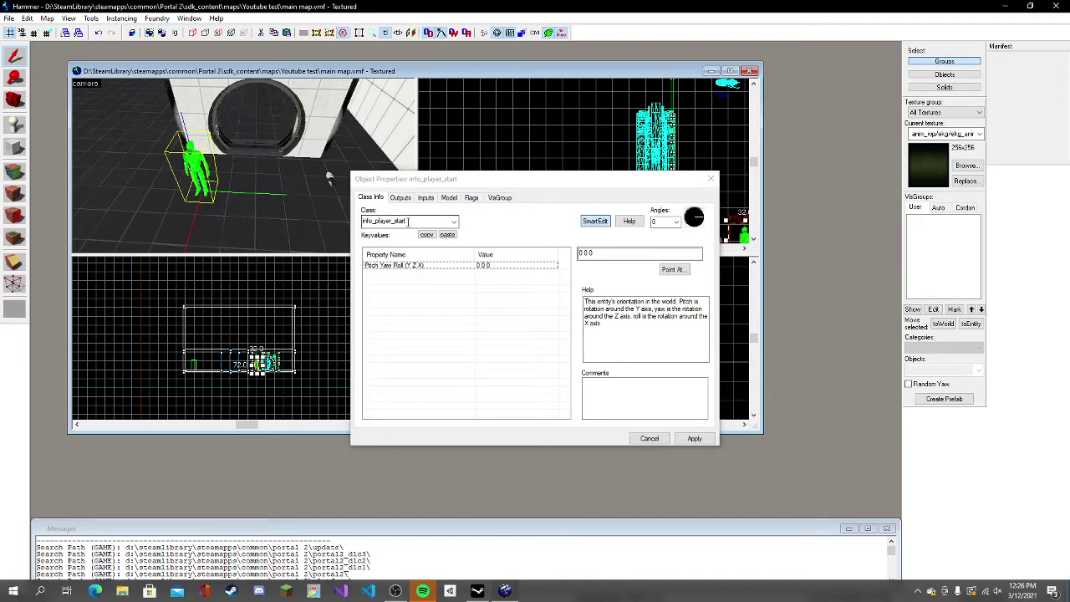
left_click(408, 222)
key("BackSpace")
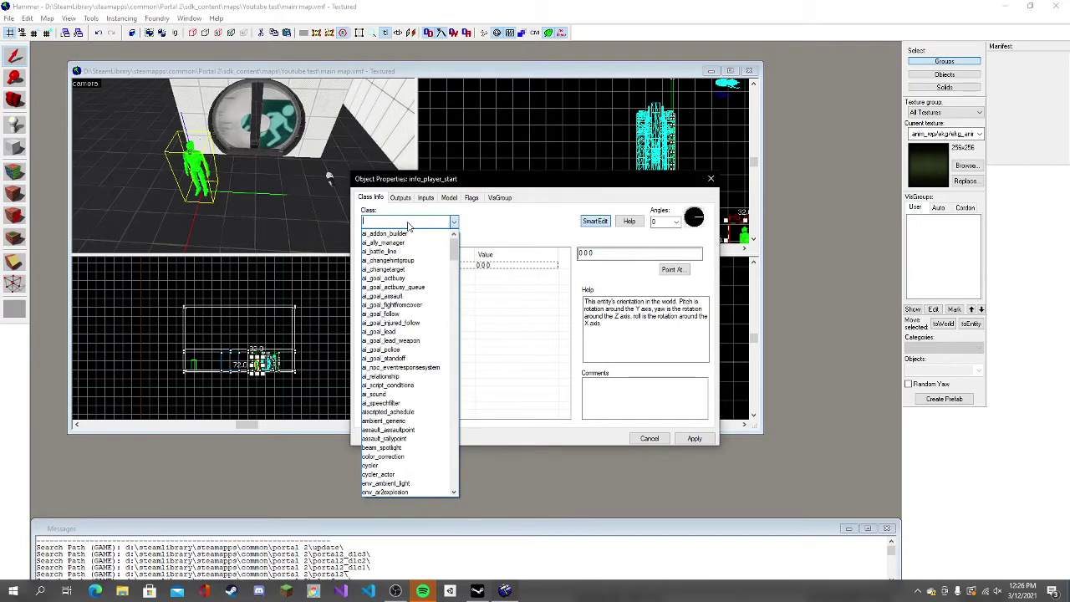
type("prop")
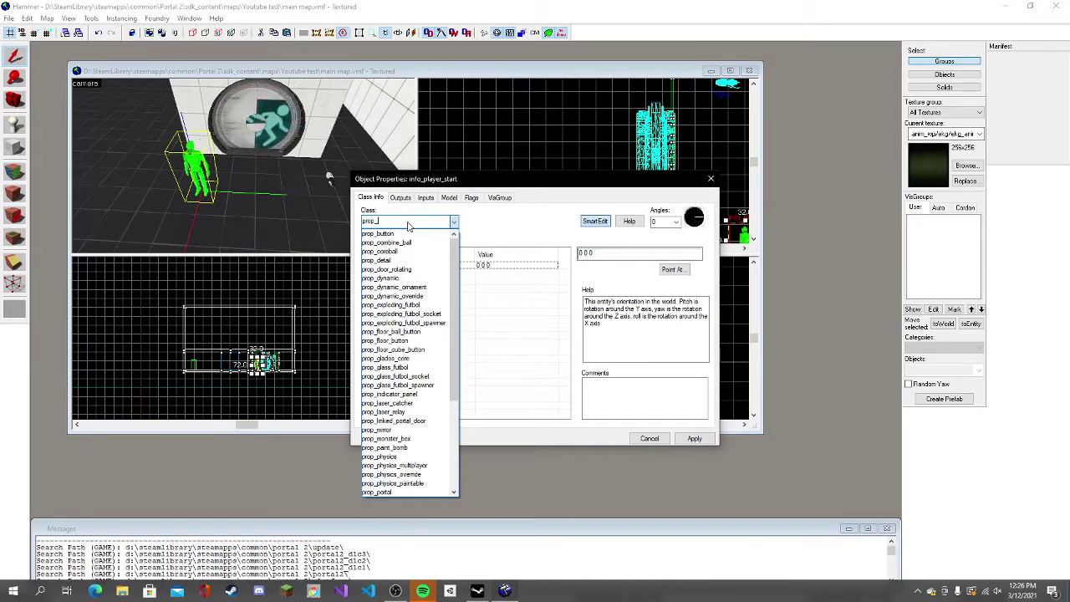
type("_button")
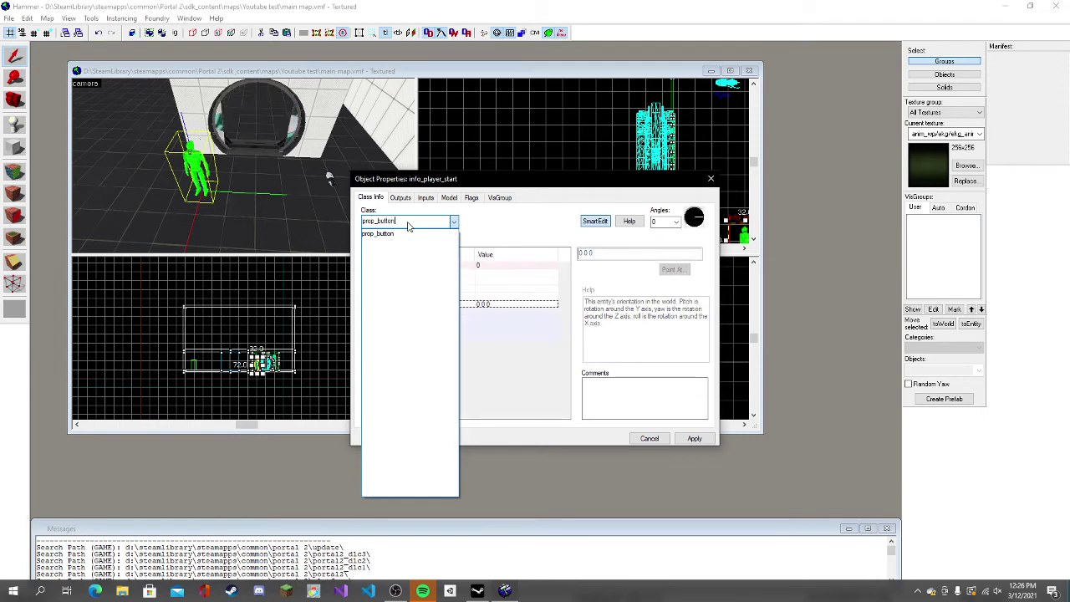
left_click(367, 235)
left_click(712, 438)
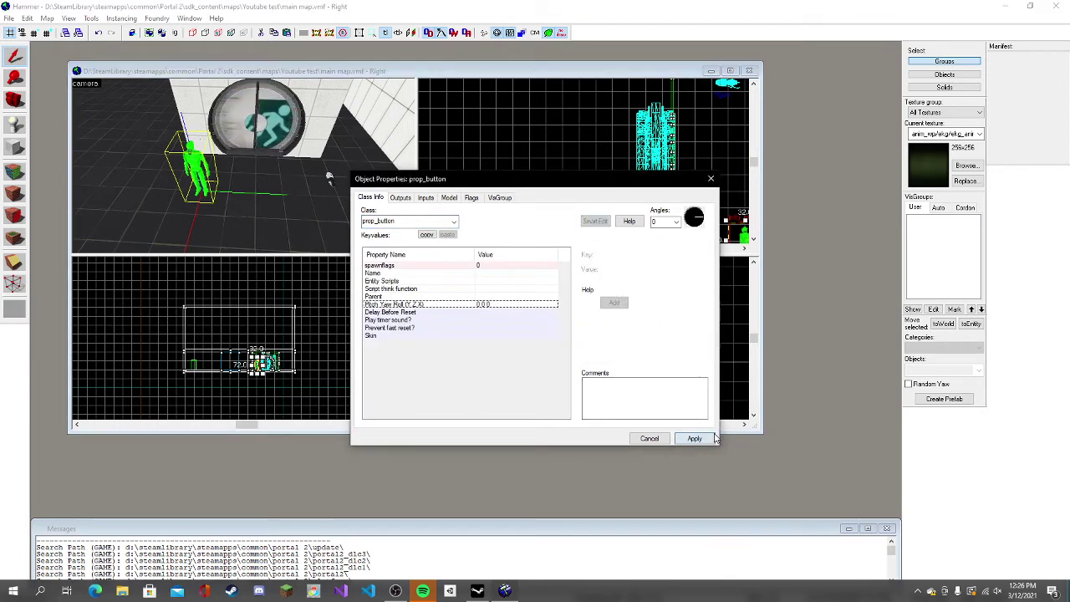
Step: Name the prop_button entity Open Door and apply the change
left_click(504, 266)
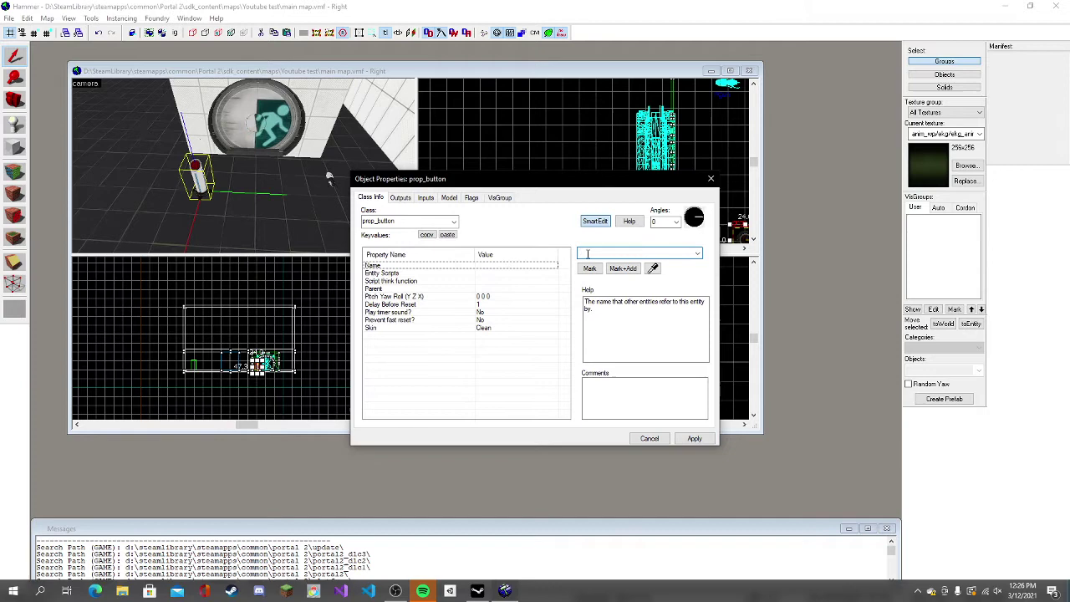
type("Open Door")
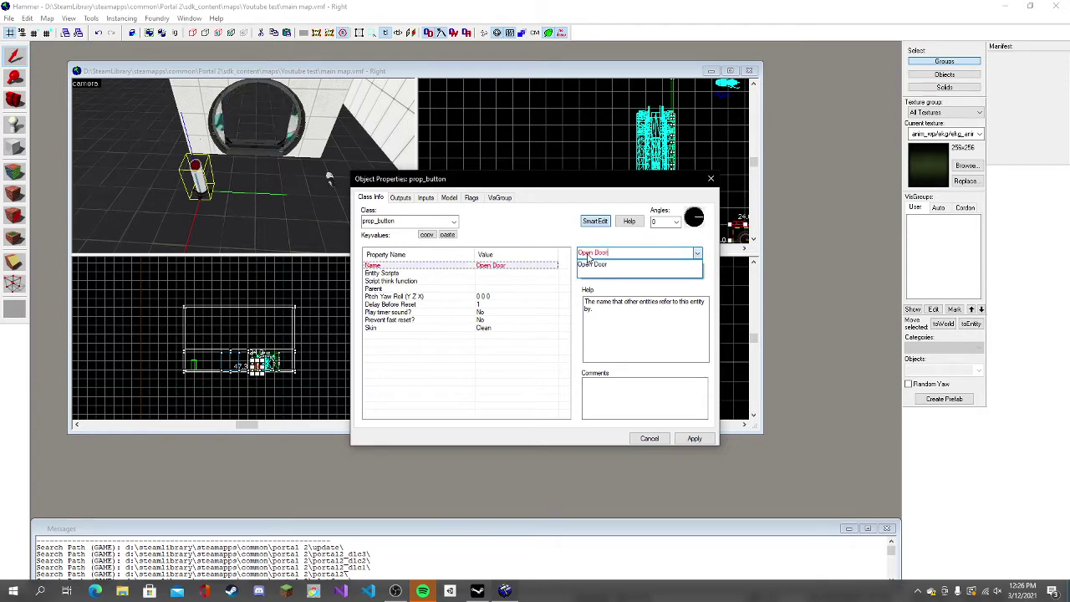
left_click(694, 438)
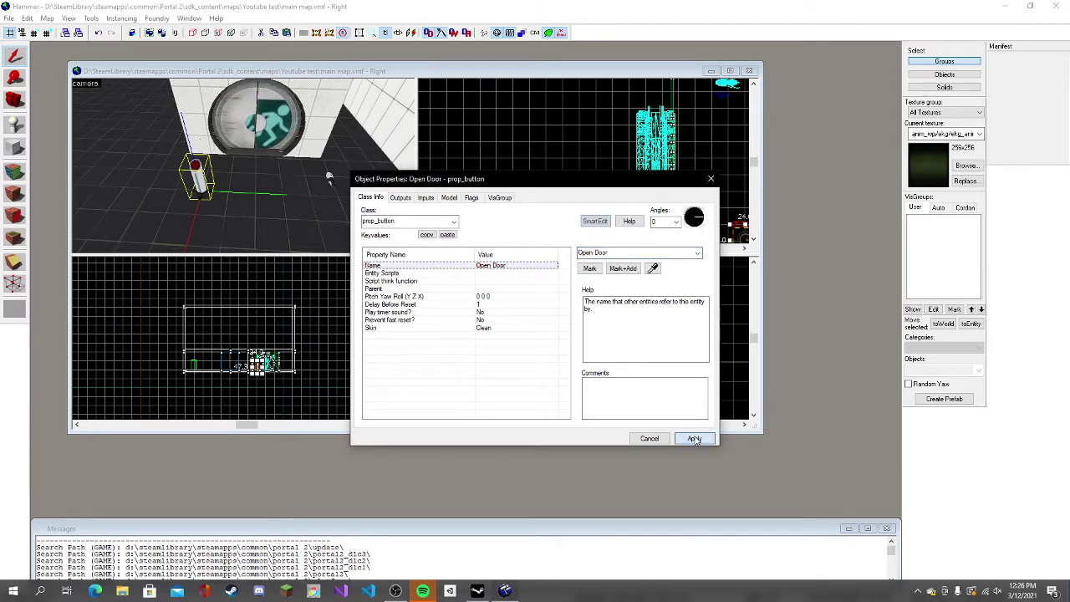
Step: Add an OnPressed output to the Open Door button that targets Main Door with the Open input, and apply it
left_click(399, 197)
left_click(425, 413)
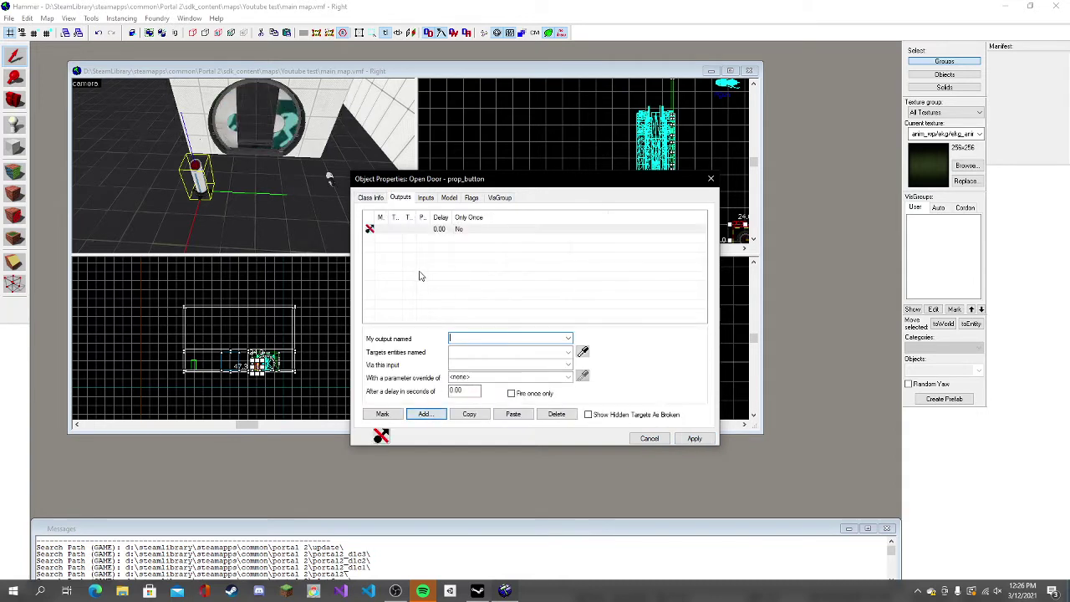
left_click(568, 338)
left_click(485, 355)
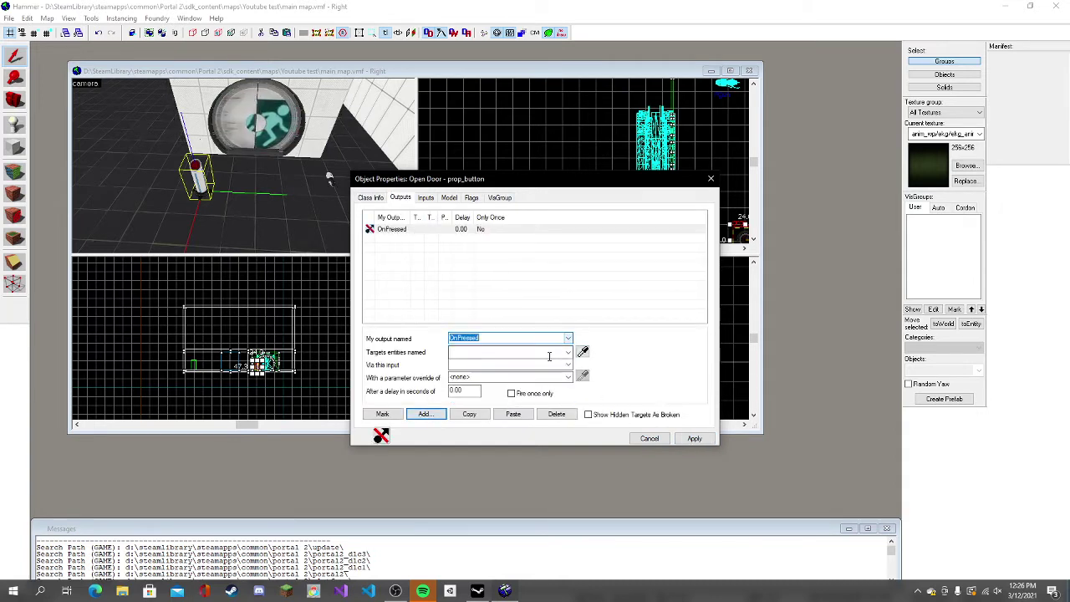
left_click(567, 352)
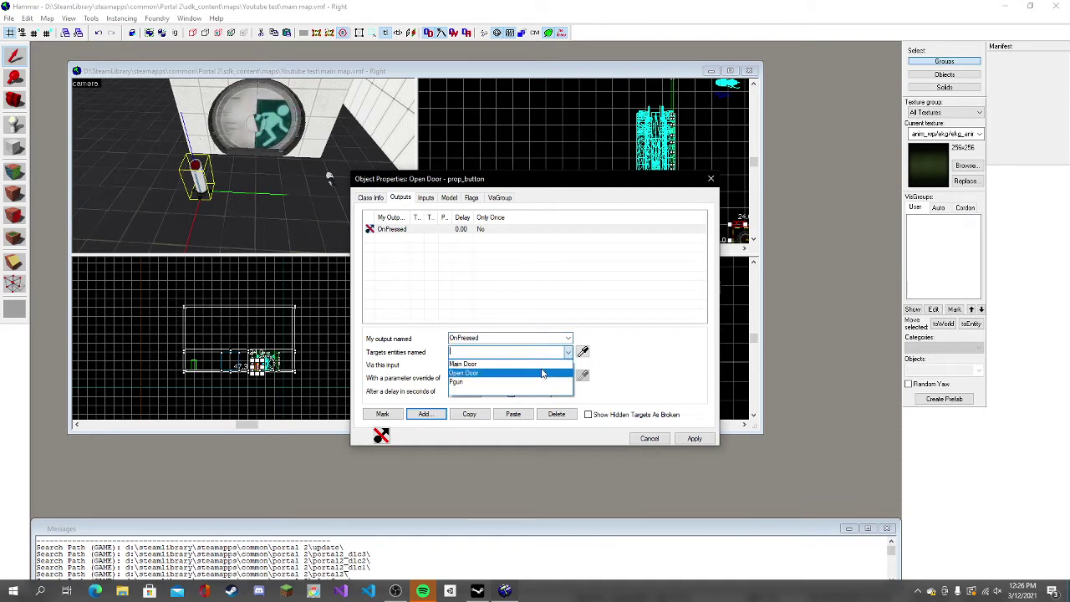
left_click(548, 364)
left_click(567, 365)
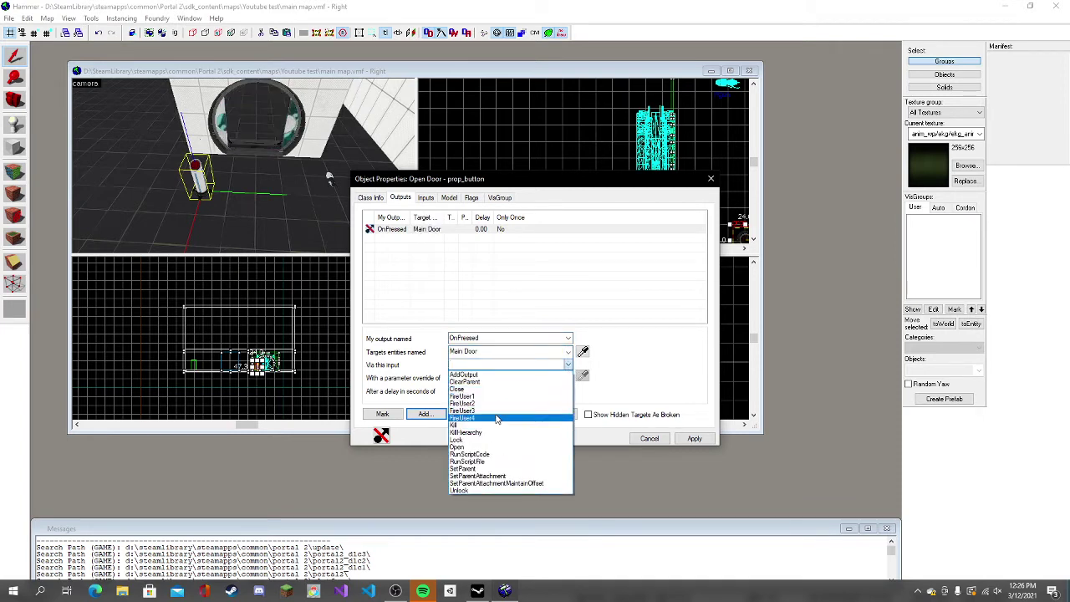
left_click(479, 447)
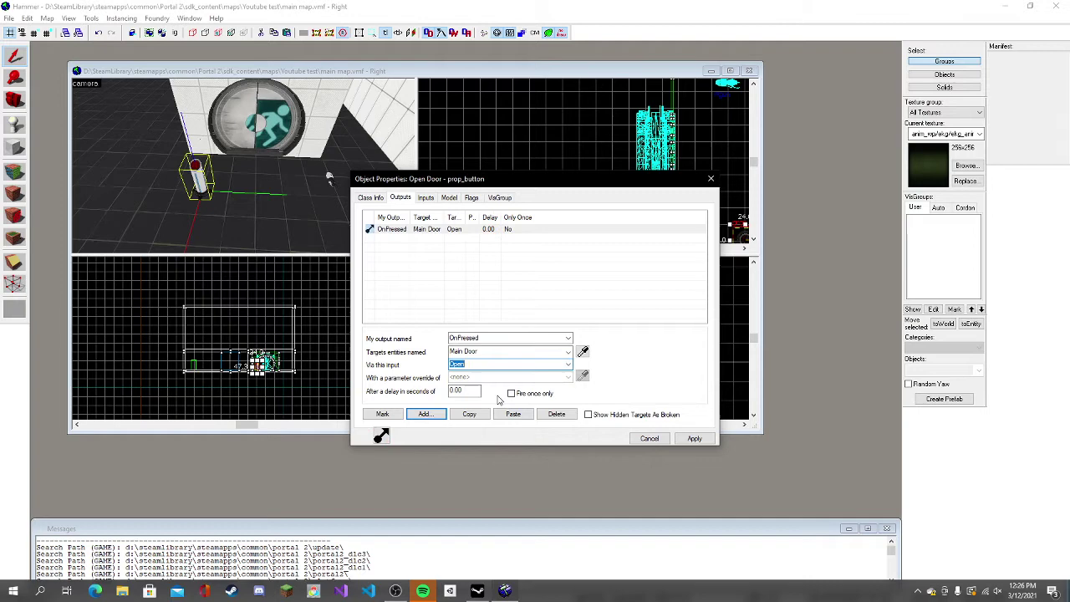
left_click(695, 438)
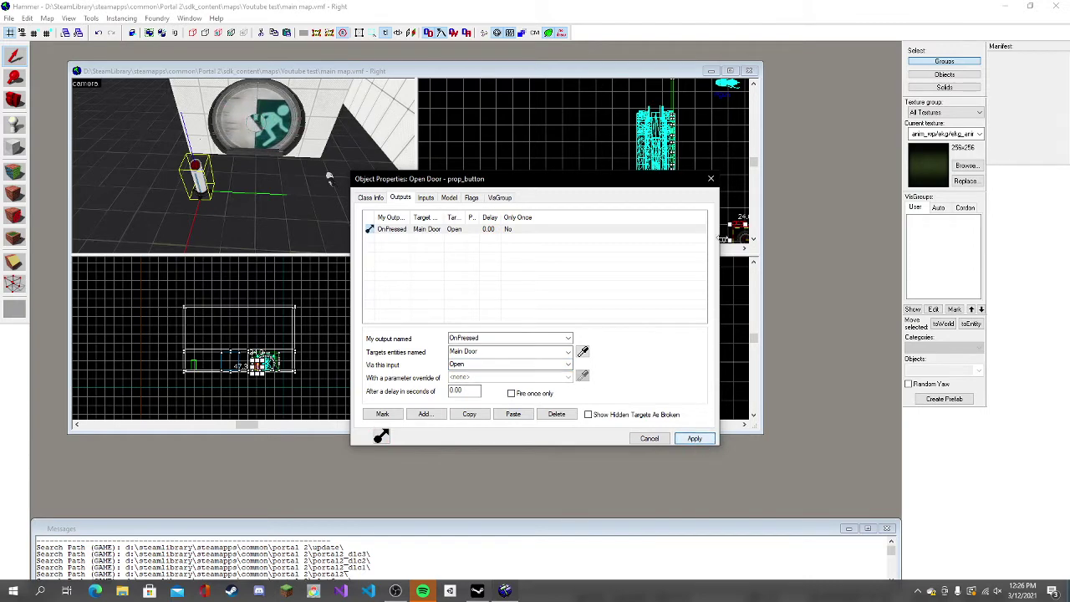
left_click(712, 178)
Step: Compile the map and launch it in the game using the Default configuration of the expert run settings
key("z")
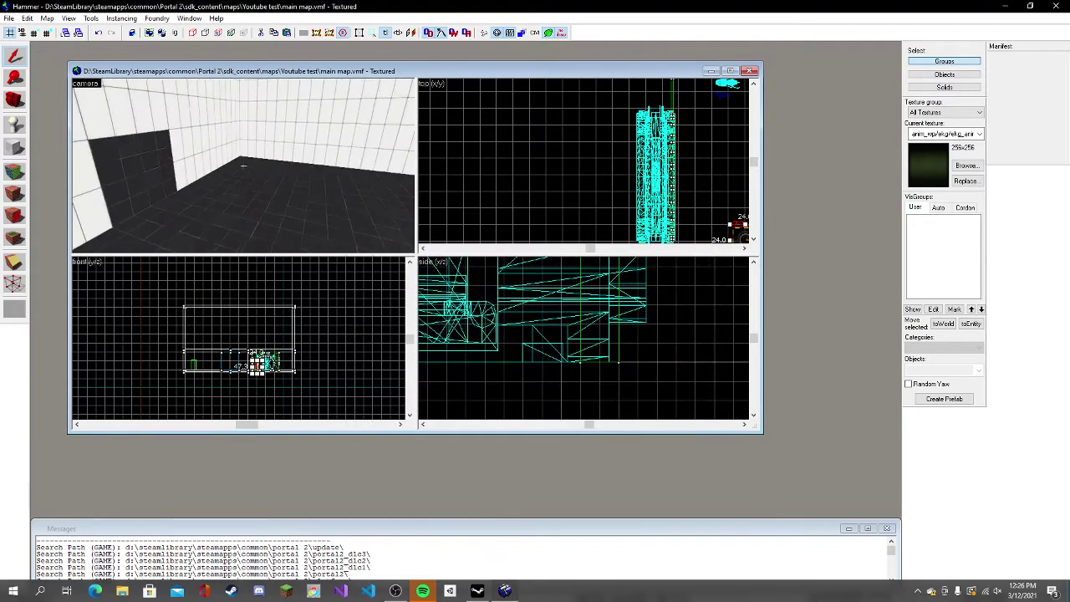
key("z")
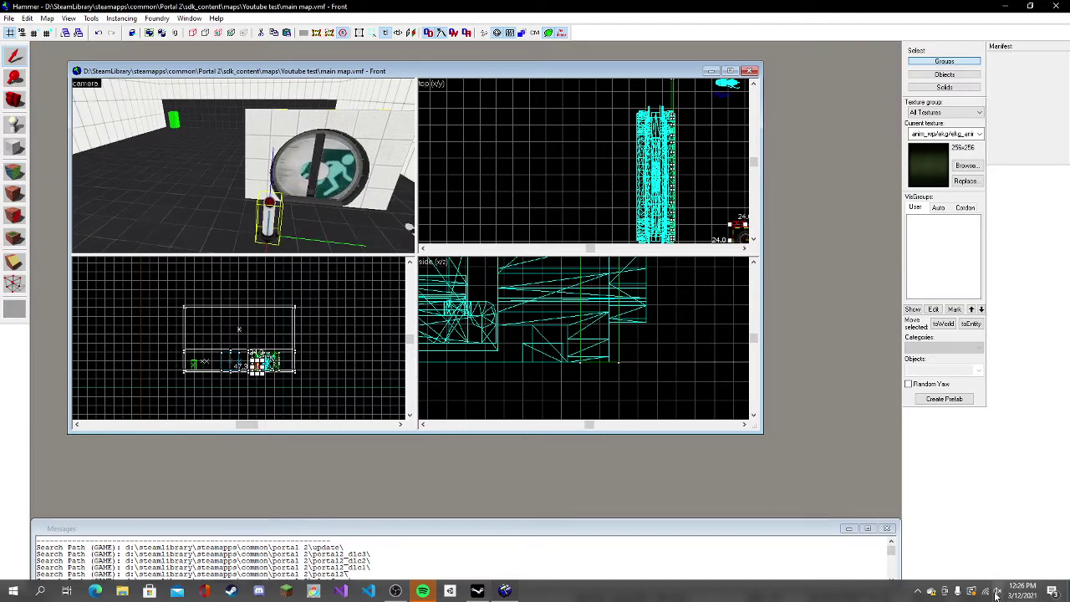
left_click(9, 18)
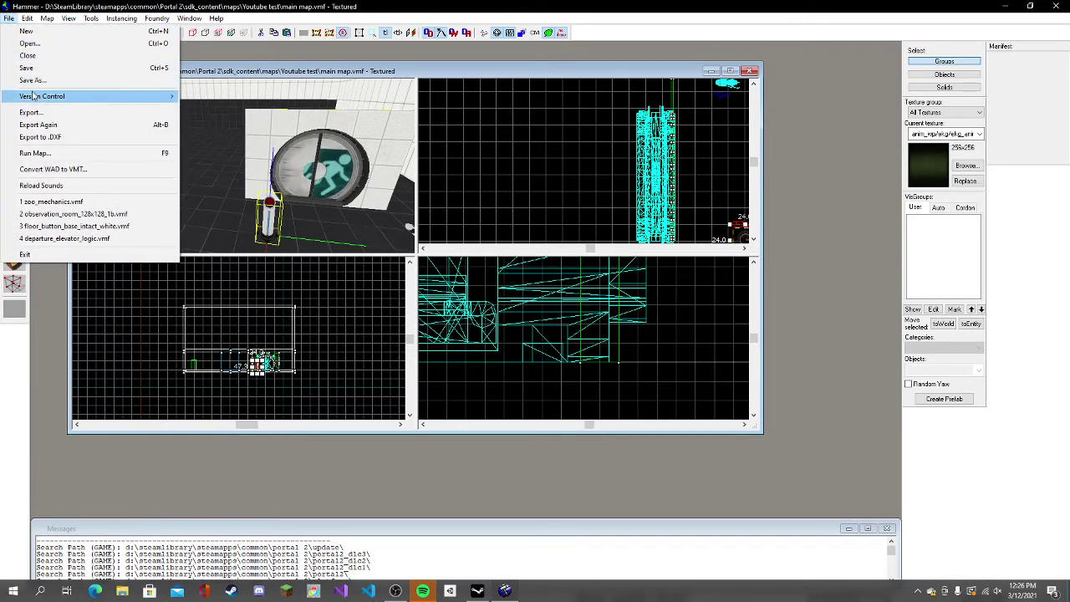
left_click(50, 154)
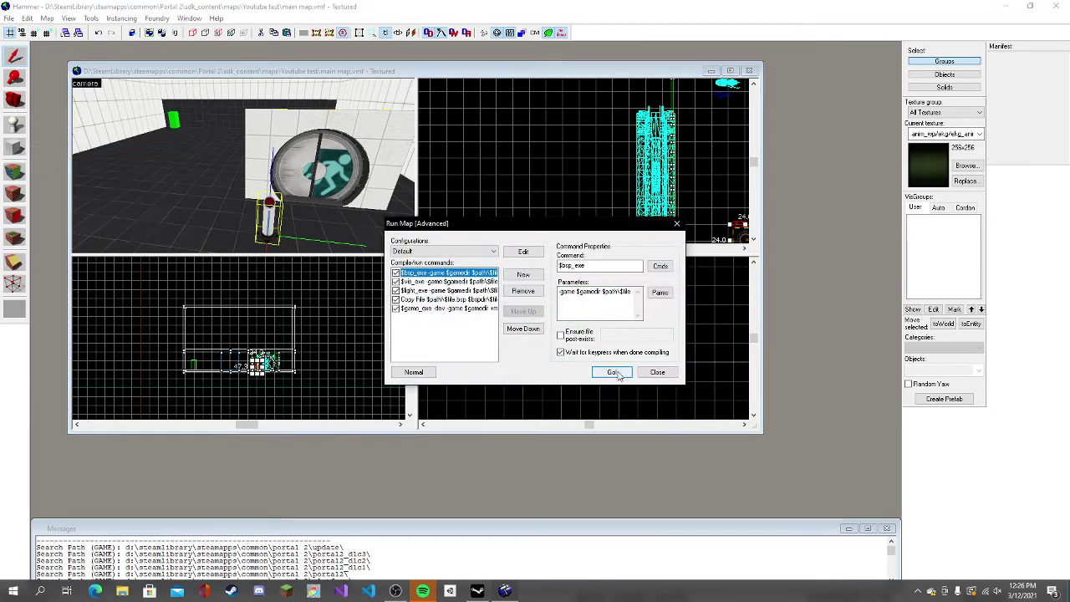
left_click(420, 374)
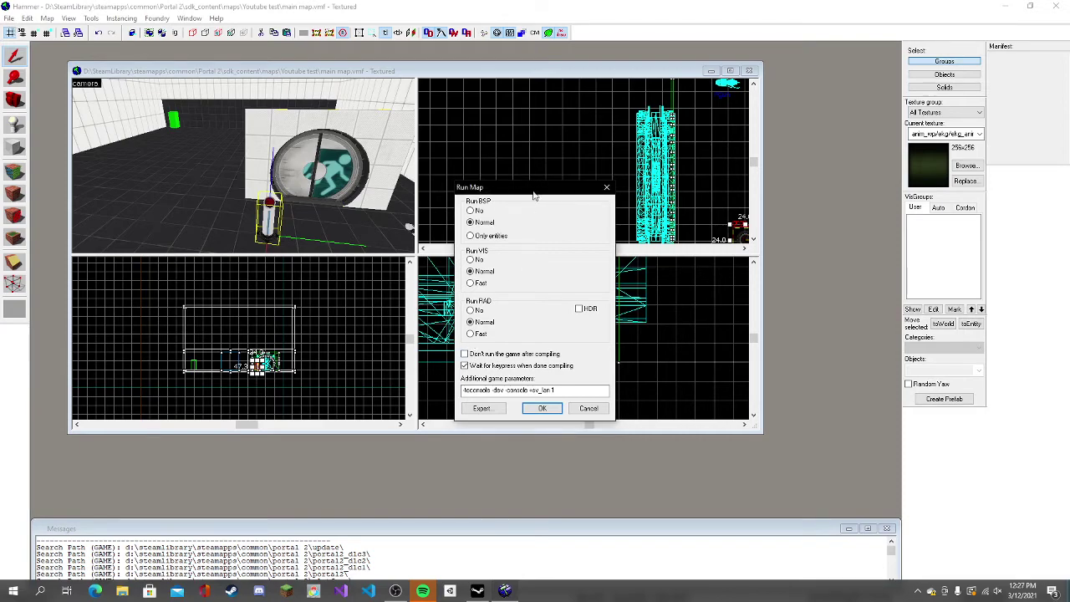
left_click_drag(527, 198, 499, 154)
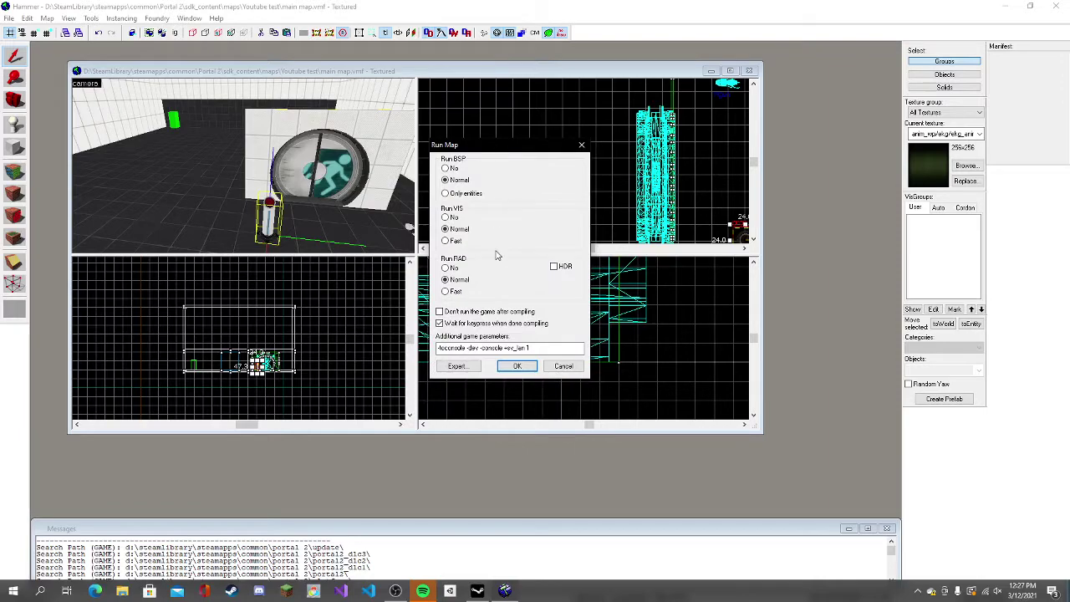
left_click(478, 369)
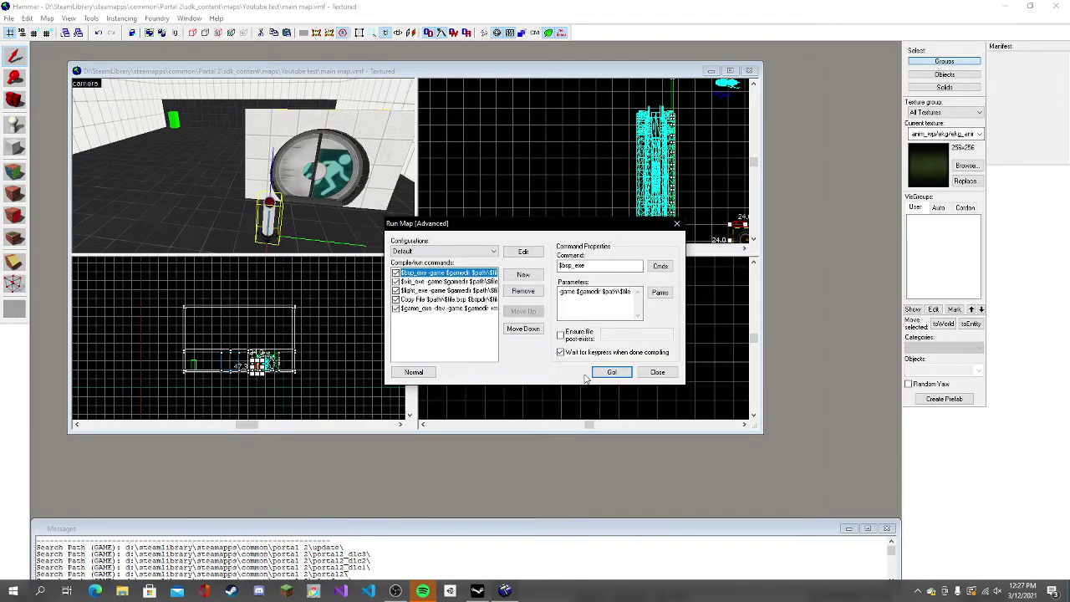
left_click(609, 373)
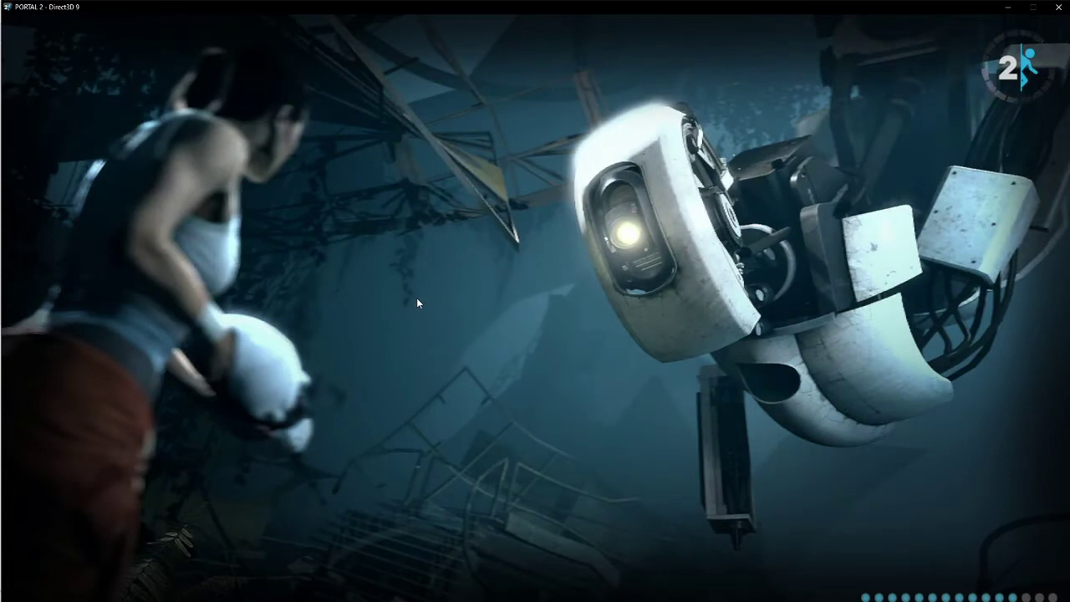
Step: Walk across the running map to the Main Door, pick up the portal gun and shoot a blue portal onto the wall
key("w")
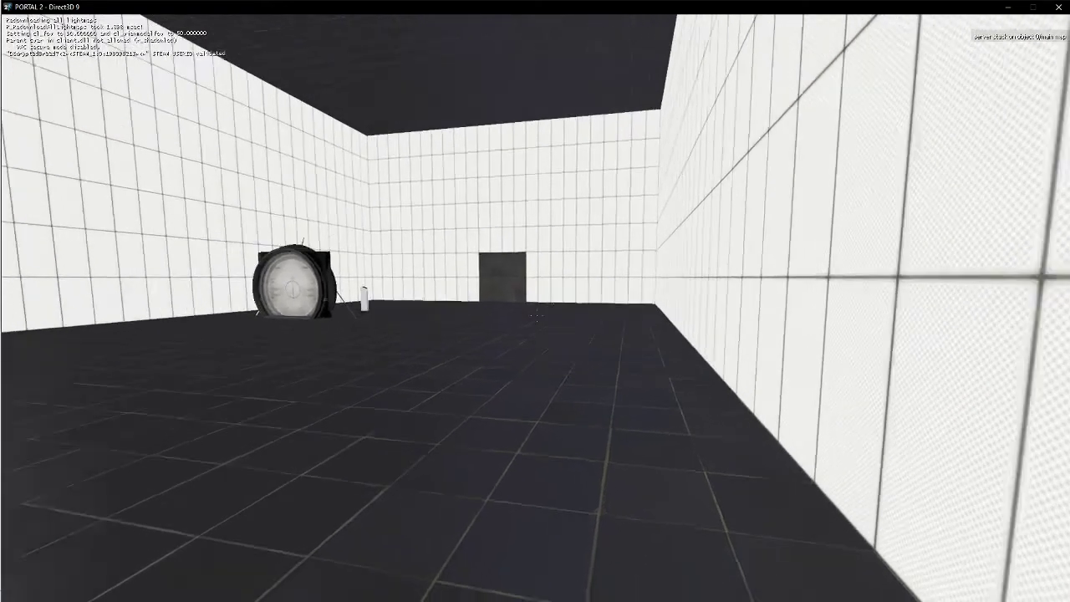
key("w")
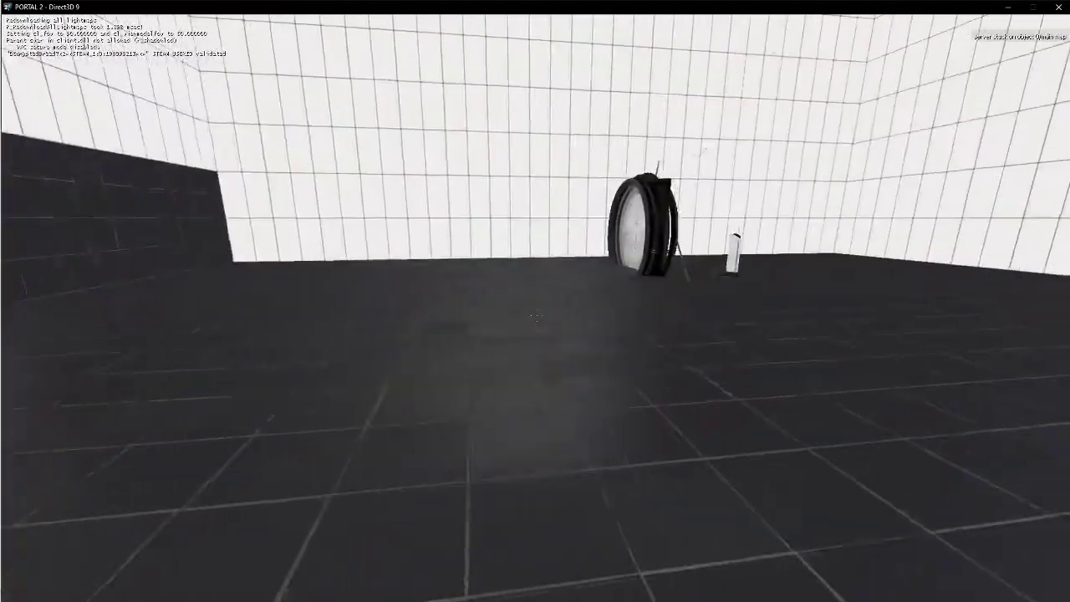
key("d")
key("w")
key("d")
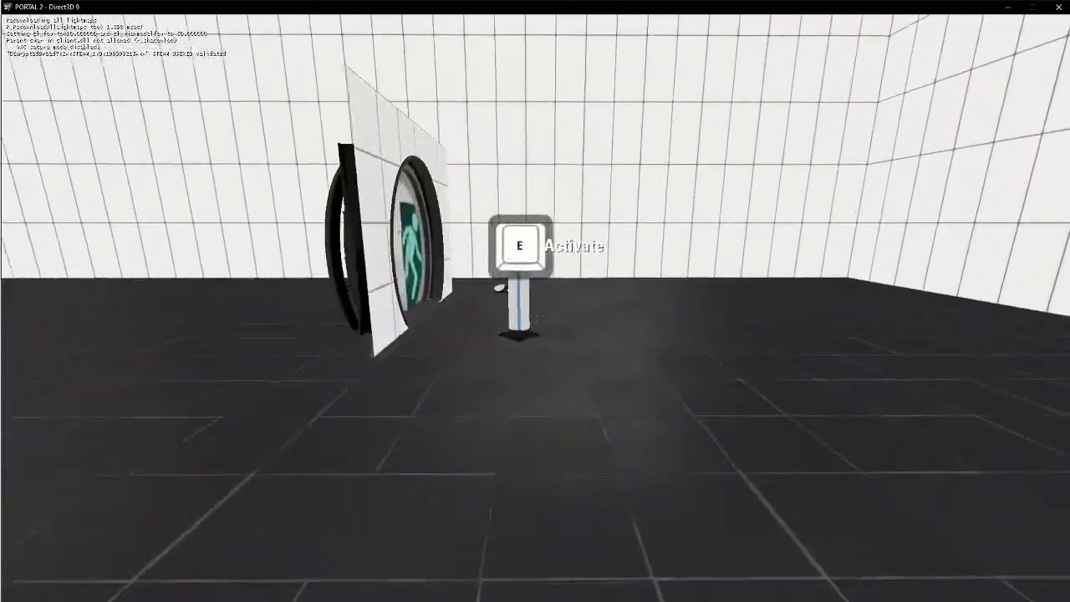
key("w")
key("d")
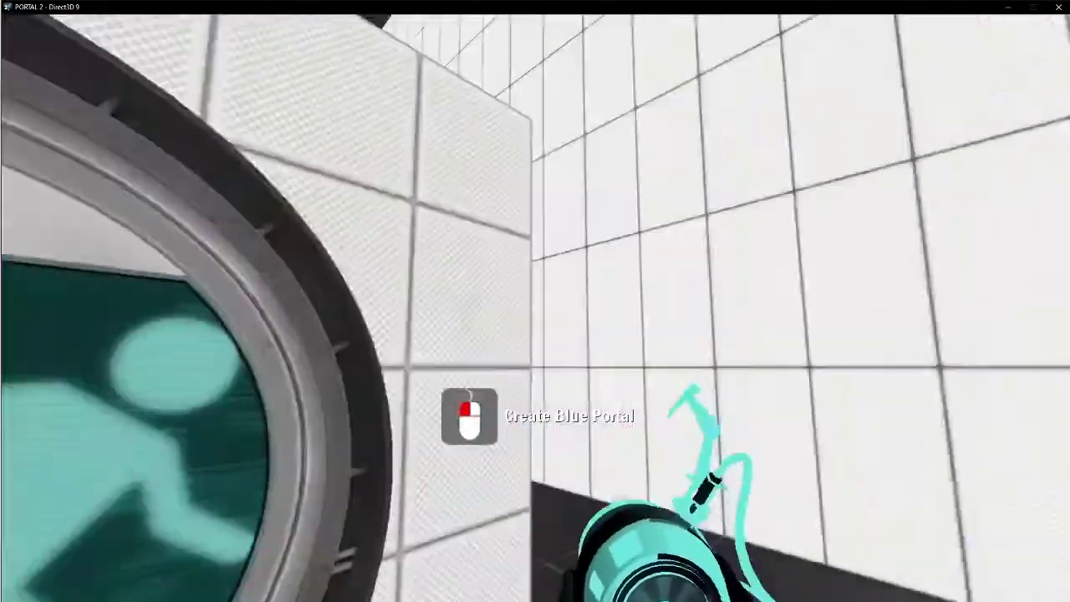
left_click(535, 301)
Step: Activate the pedestal button in the running map and walk through the Main Door to test its opening
key("w")
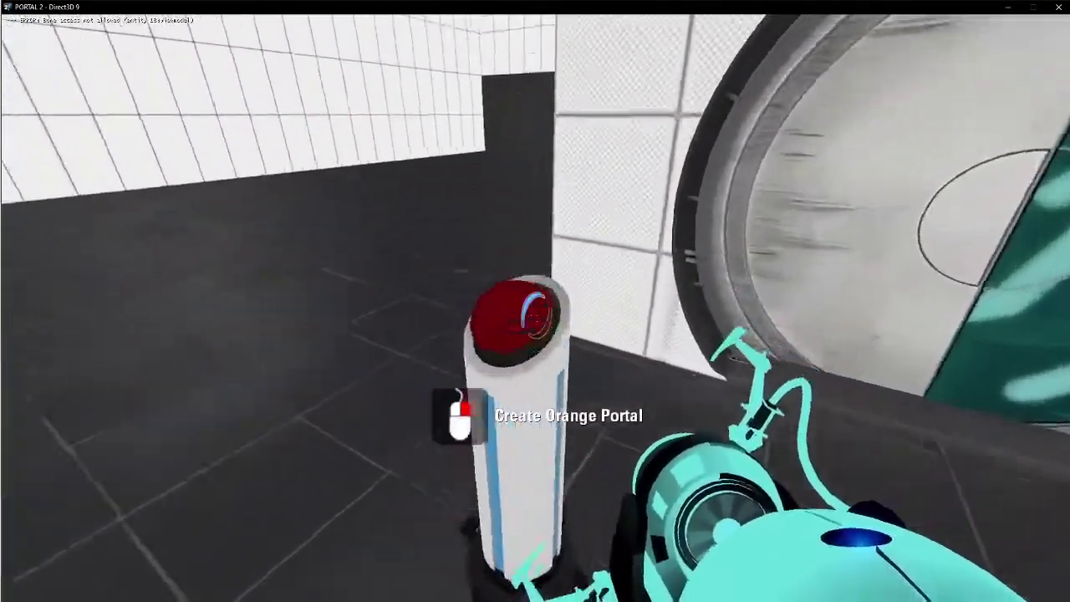
key("e")
key("d")
key("w")
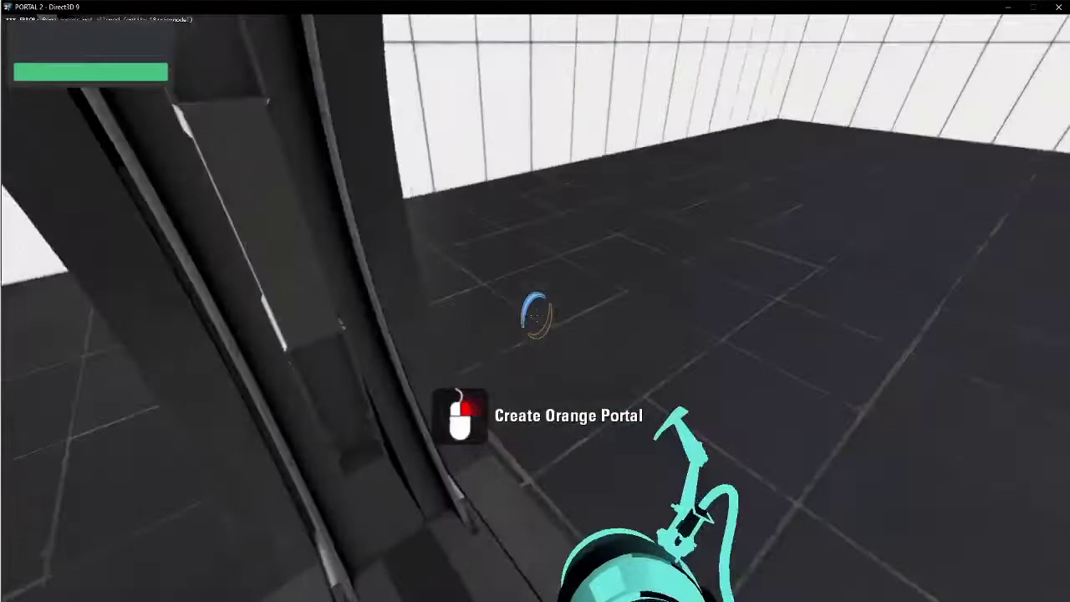
key("s")
key("w")
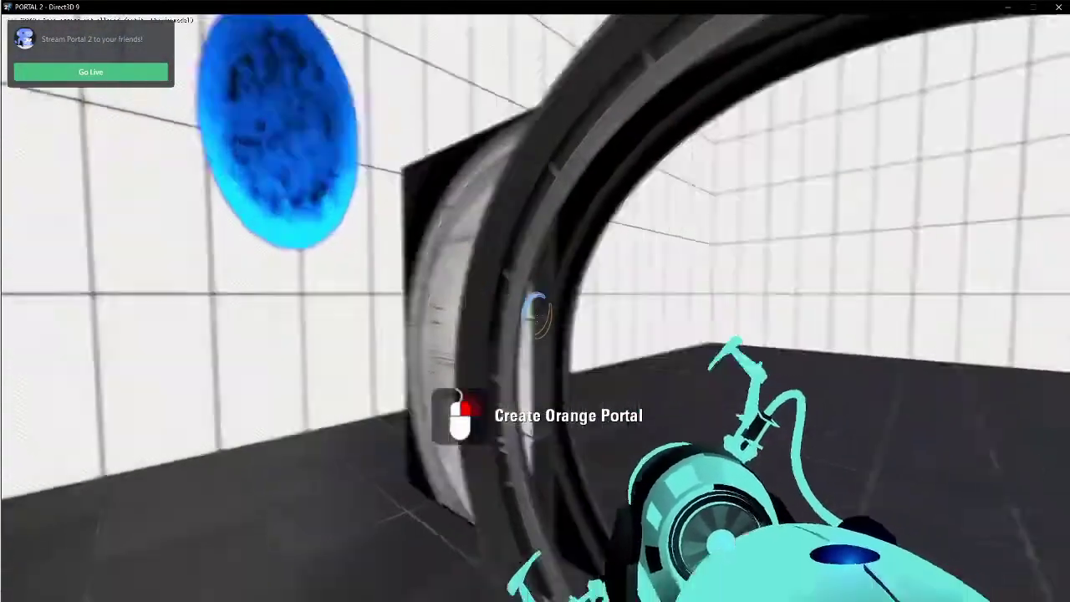